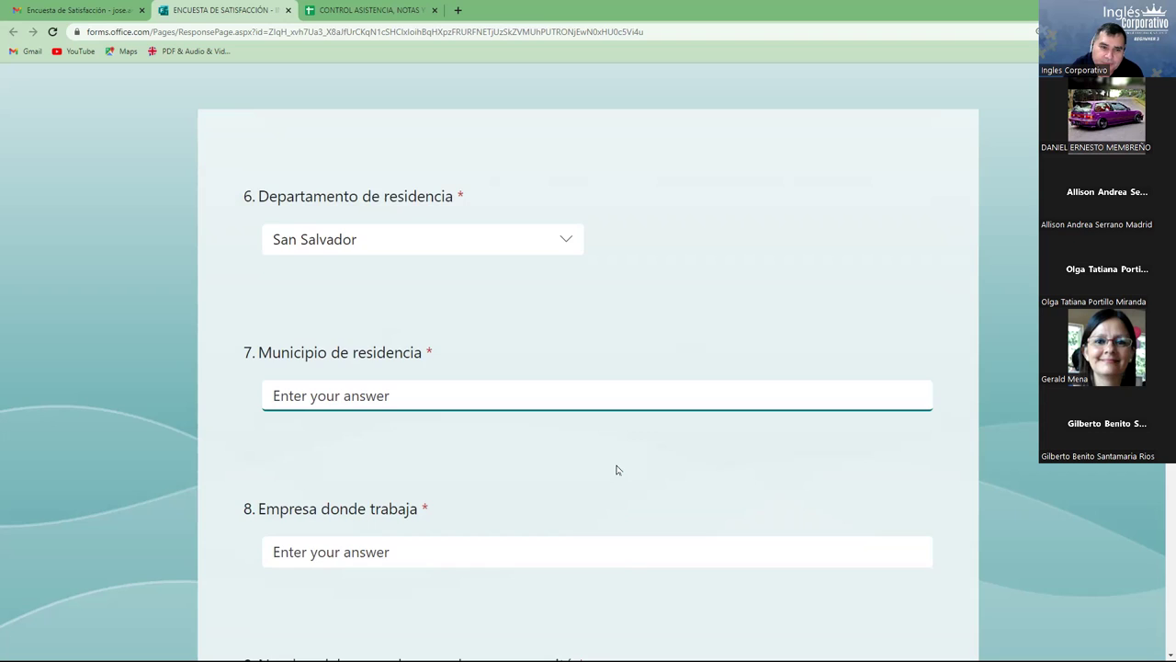
Switch to the attendance spreadsheet in Google Sheets and read the full company name in the Empresa column for row 15.
{"action": "scroll", "coordinate": [617, 470], "scroll_direction": "down", "scroll_amount": 1}
{"action": "scroll", "coordinate": [647, 412], "scroll_direction": "down", "scroll_amount": 1}
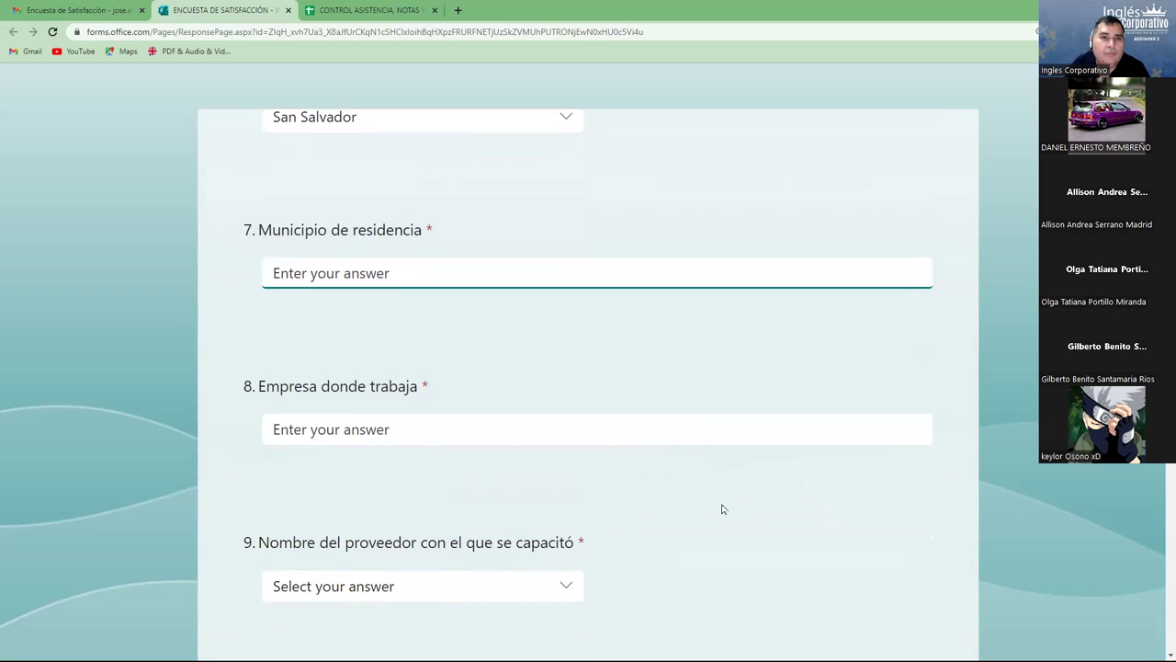
{"action": "left_click", "coordinate": [363, 9]}
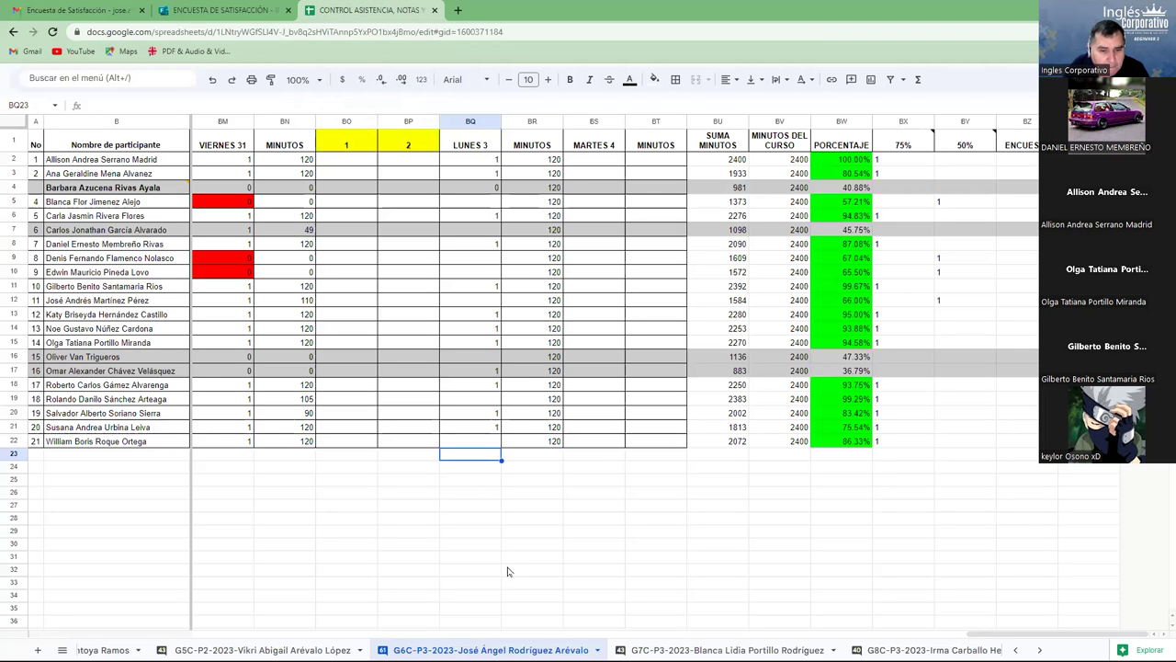
{"action": "left_click_drag", "start_coordinate": [1001, 634], "coordinate": [225, 633]}
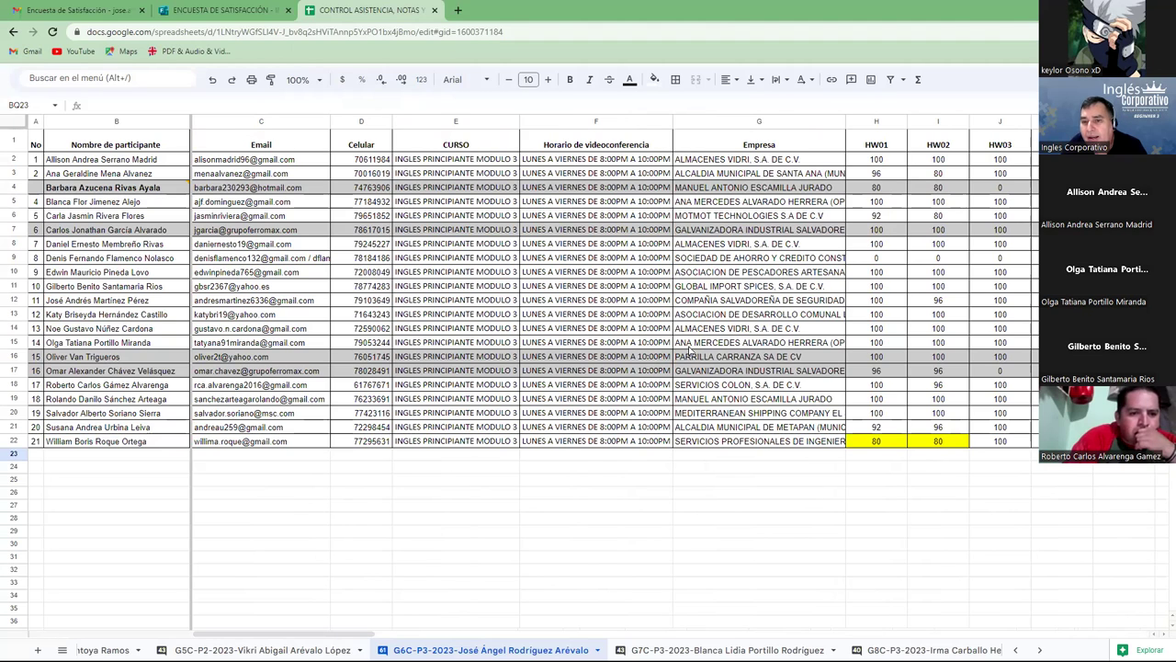
{"action": "left_click", "coordinate": [816, 343]}
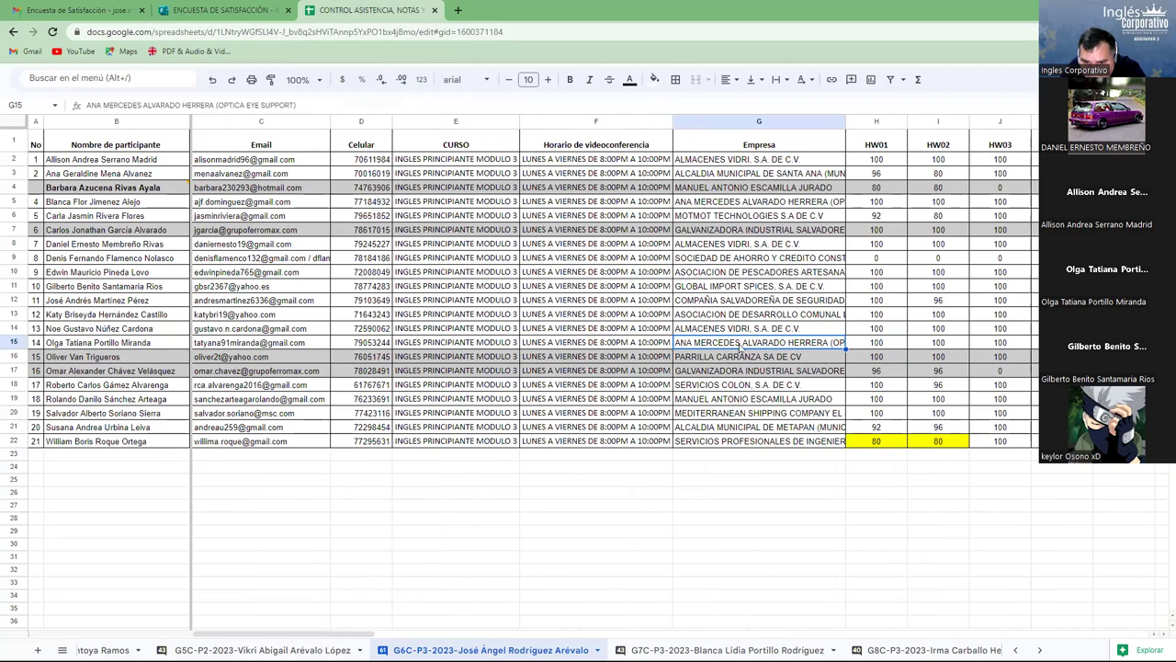
{"action": "double_click", "coordinate": [838, 344]}
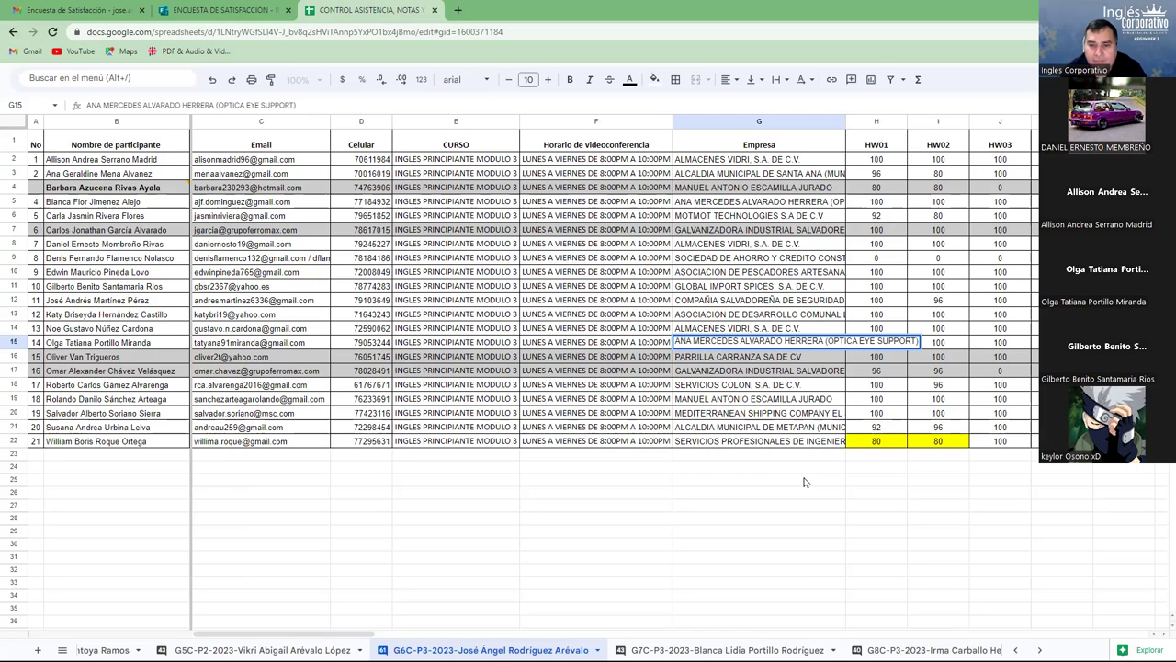
{"action": "left_click", "coordinate": [782, 470]}
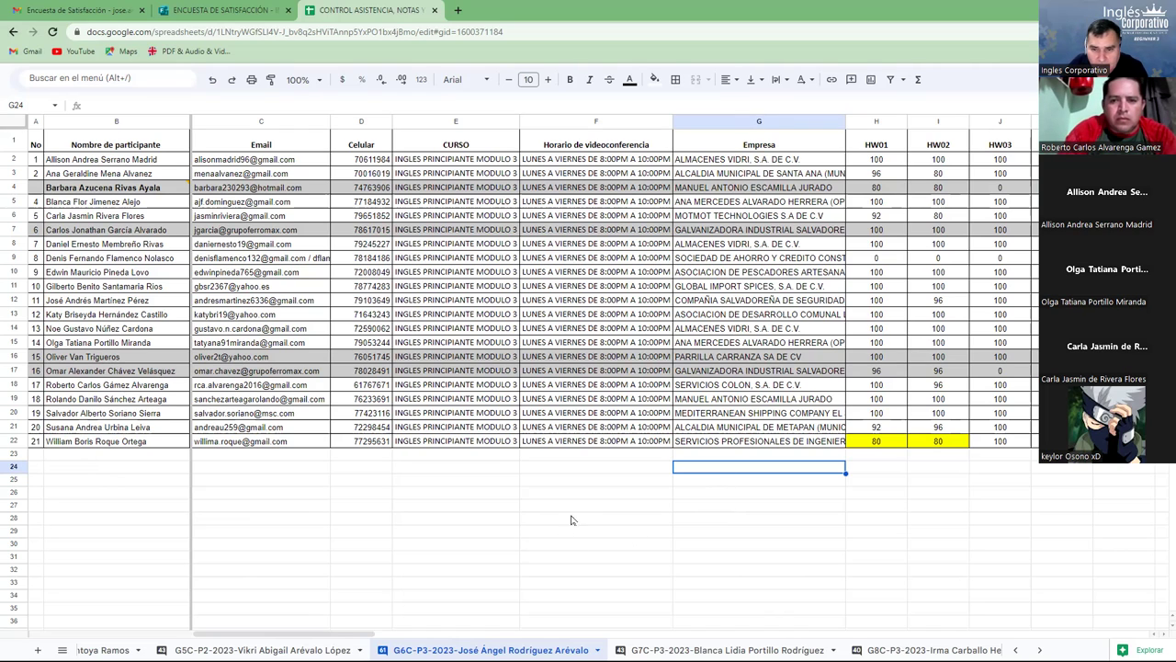
Read the full company names in the Empresa column for rows 22 and 20 without changing them.
{"action": "double_click", "coordinate": [760, 444]}
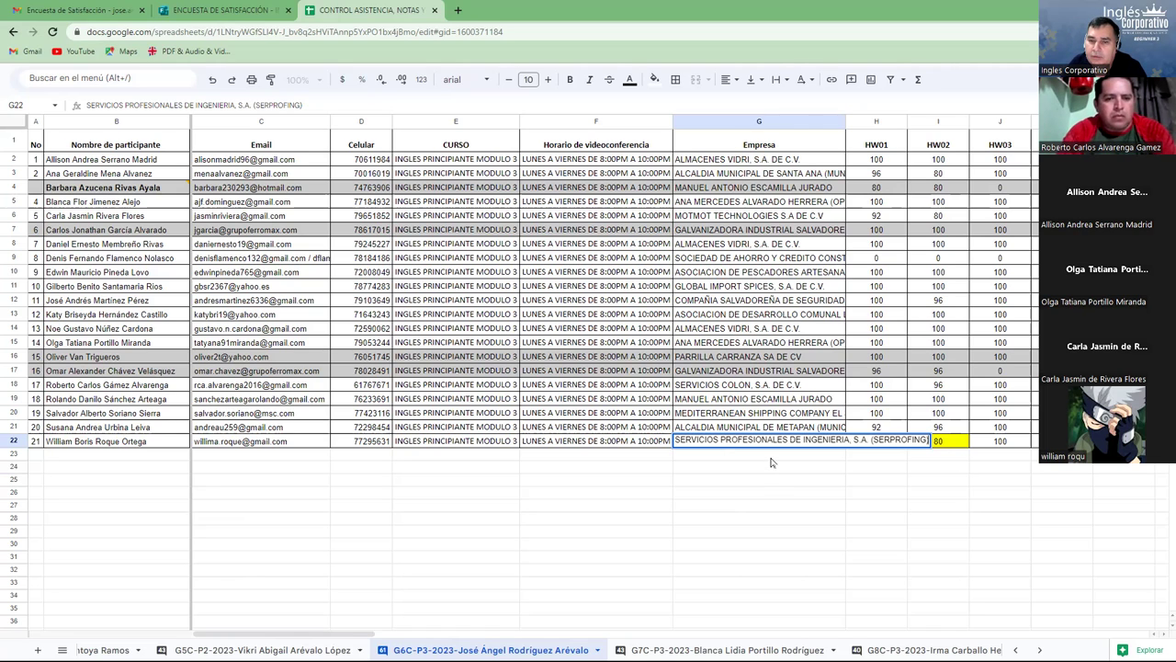
{"action": "key", "text": "Return"}
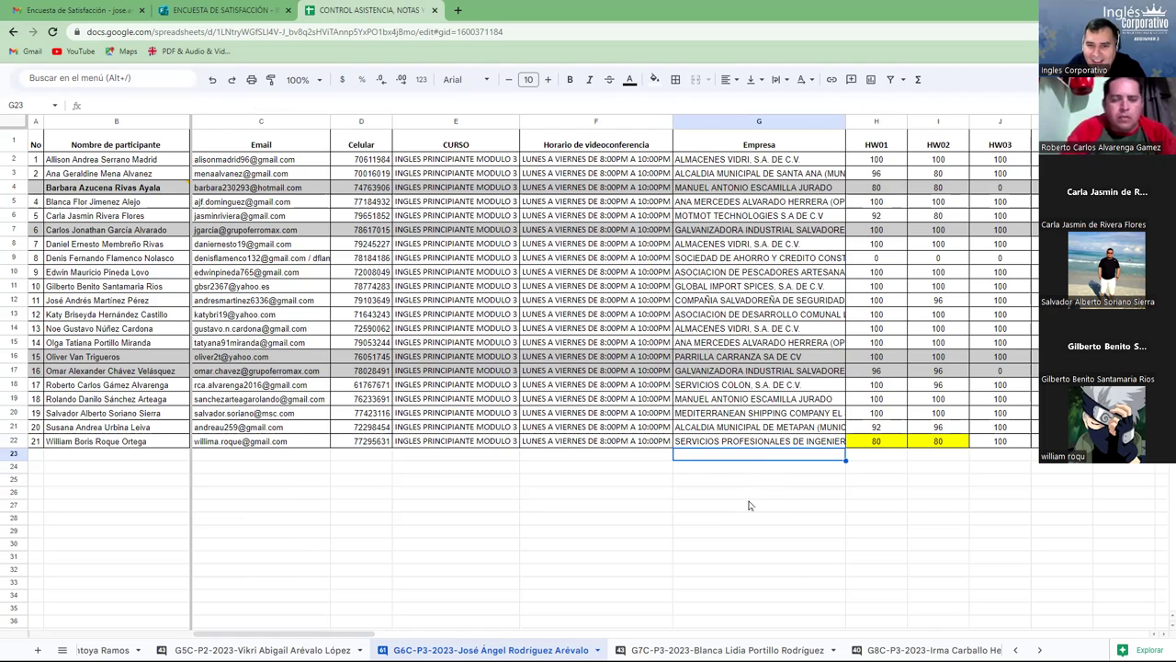
{"action": "left_click", "coordinate": [768, 416]}
{"action": "double_click", "coordinate": [769, 418]}
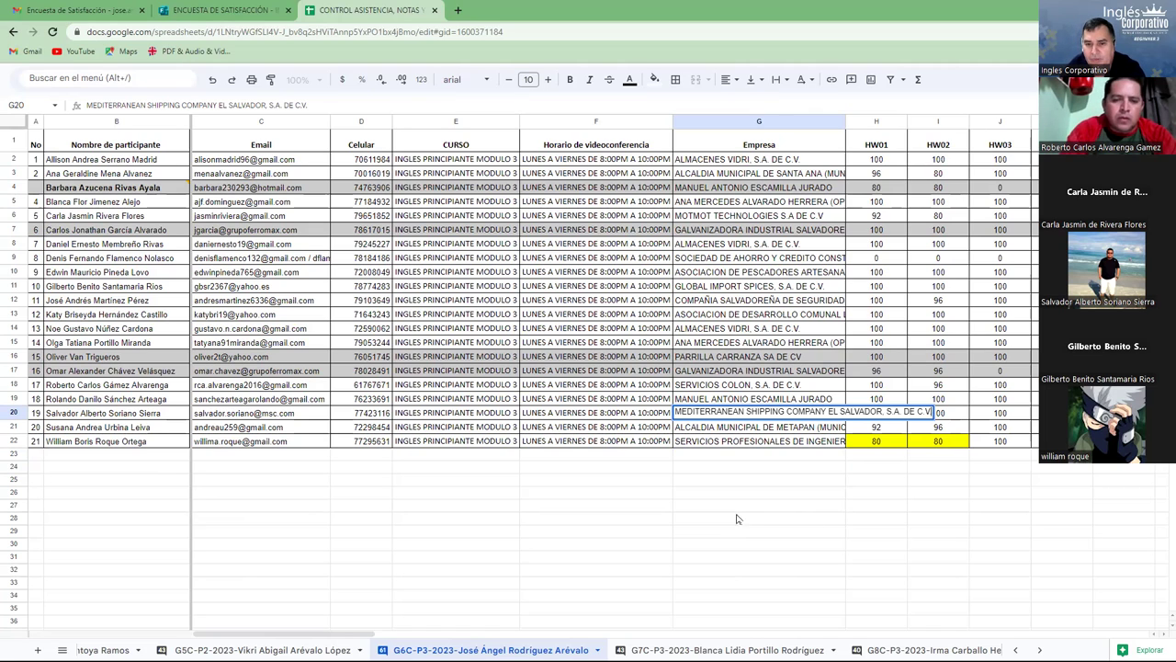
{"action": "left_click", "coordinate": [749, 469]}
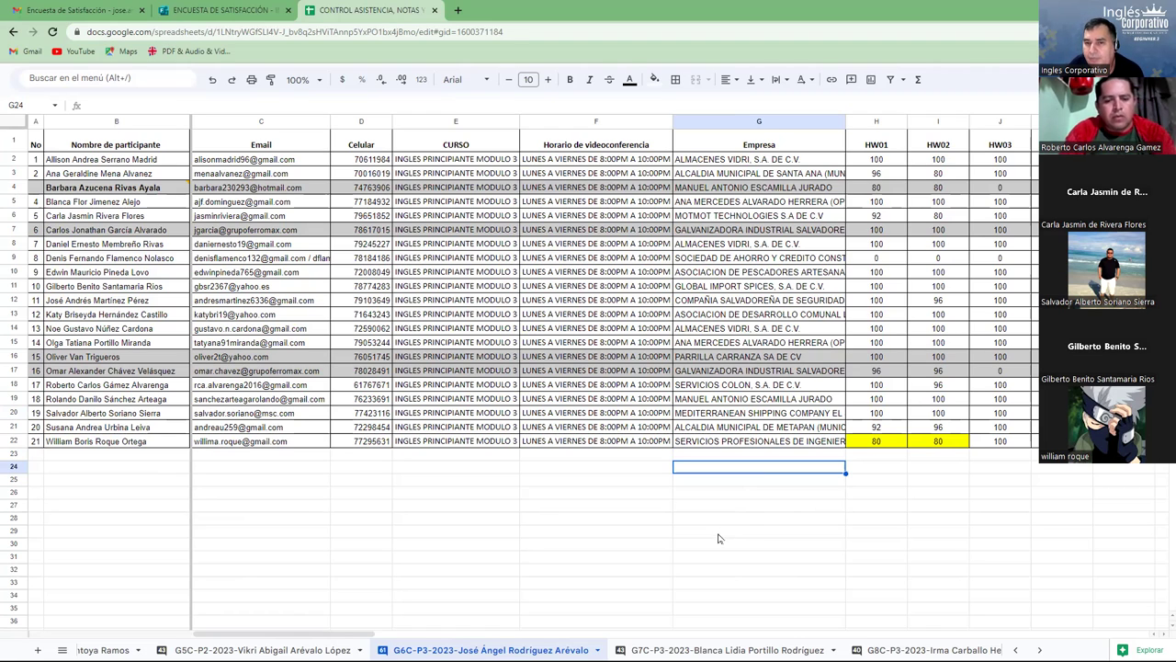
Return to the satisfaction survey in Microsoft Forms and choose INGLES CORPORATIVO (REGAL INTERNATIONAL, S.A. DE C.V.) as the training provider in question 9.
{"action": "left_click", "coordinate": [241, 12]}
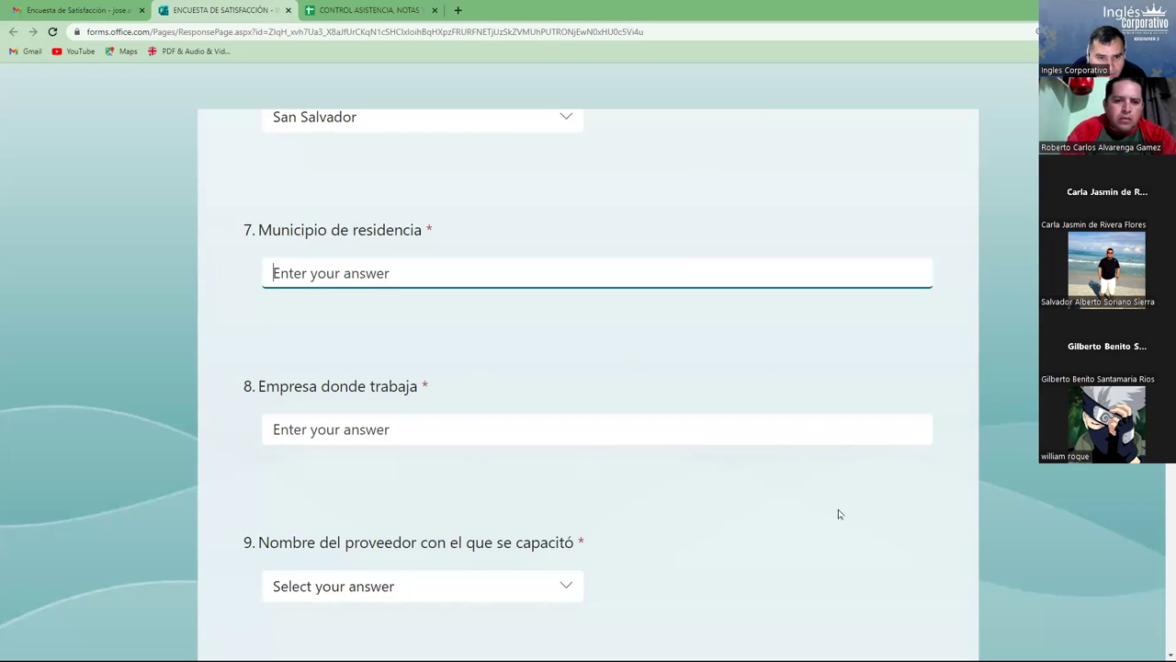
{"action": "scroll", "coordinate": [838, 514], "scroll_direction": "down", "scroll_amount": 3}
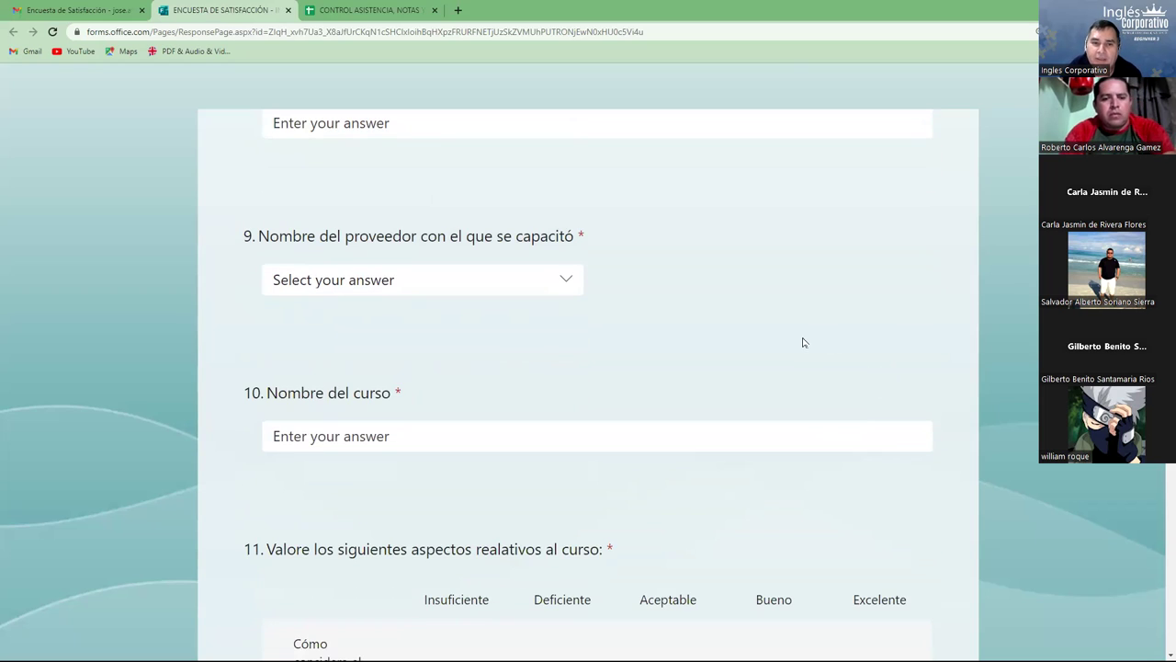
{"action": "left_click", "coordinate": [567, 282]}
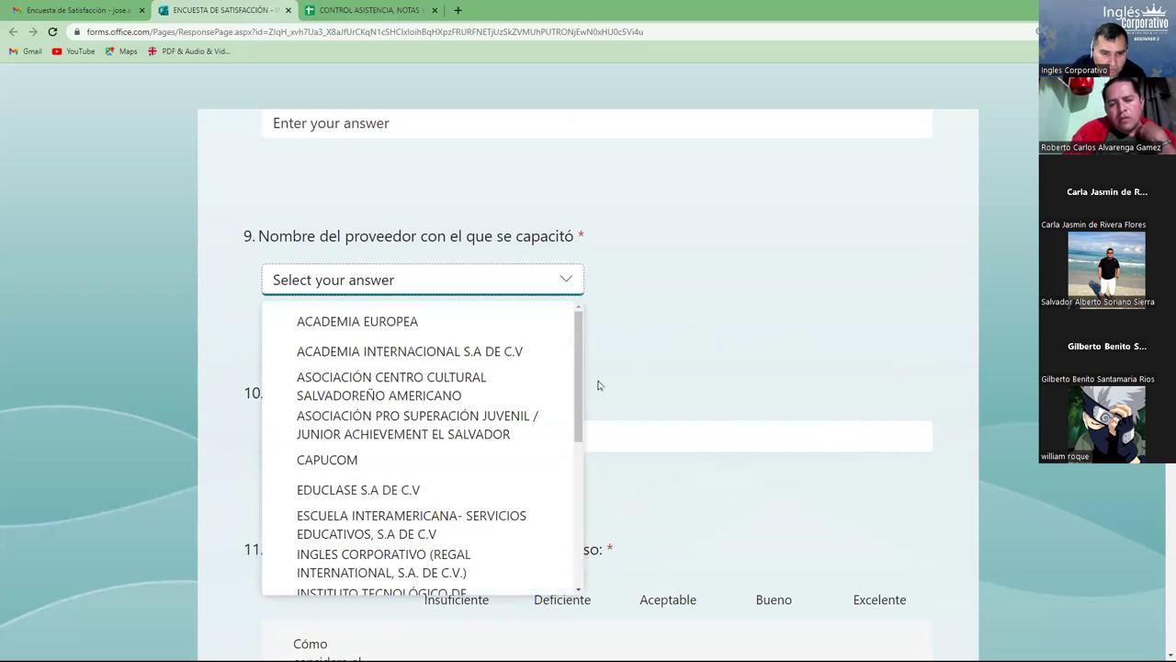
{"action": "scroll", "coordinate": [545, 438], "scroll_direction": "down", "scroll_amount": 2}
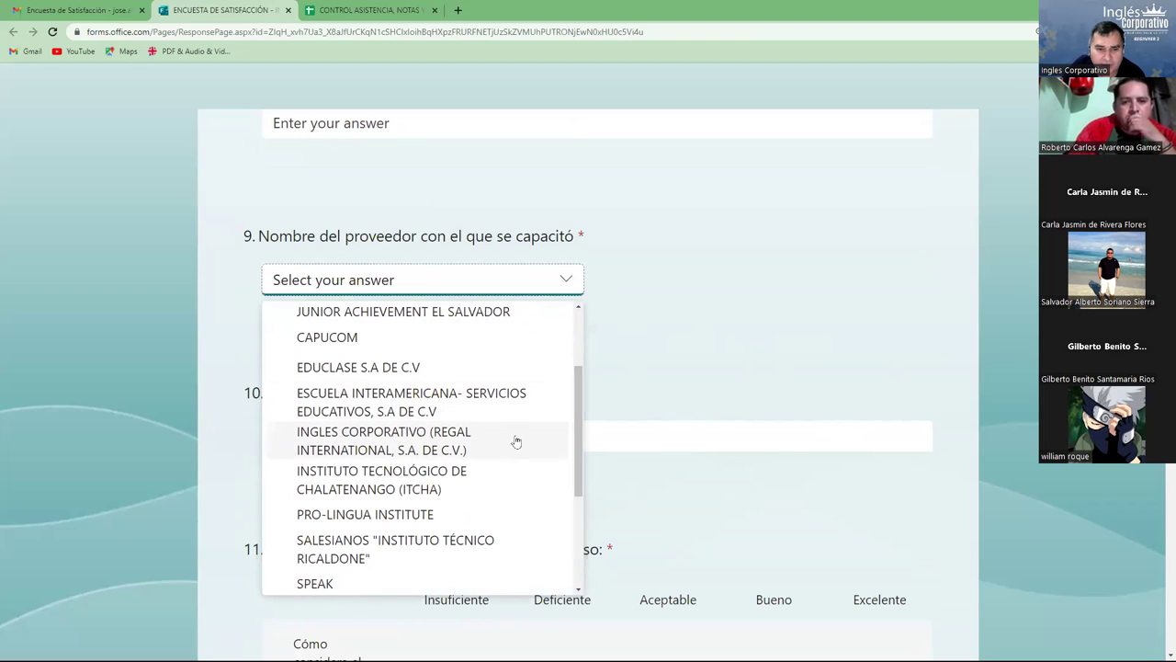
{"action": "left_click", "coordinate": [393, 443]}
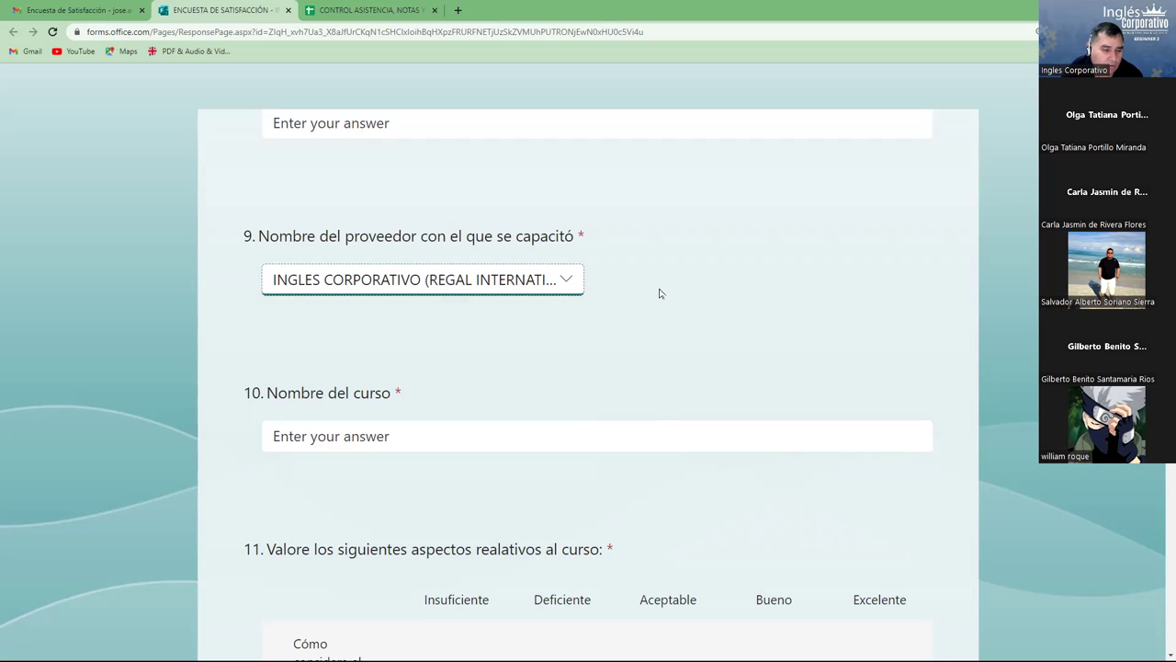
Copy the course name "INGLES PRINCIPIANTE MÓDULO 3" from the course data in the Gmail survey message for question 10.
{"action": "left_click", "coordinate": [335, 431]}
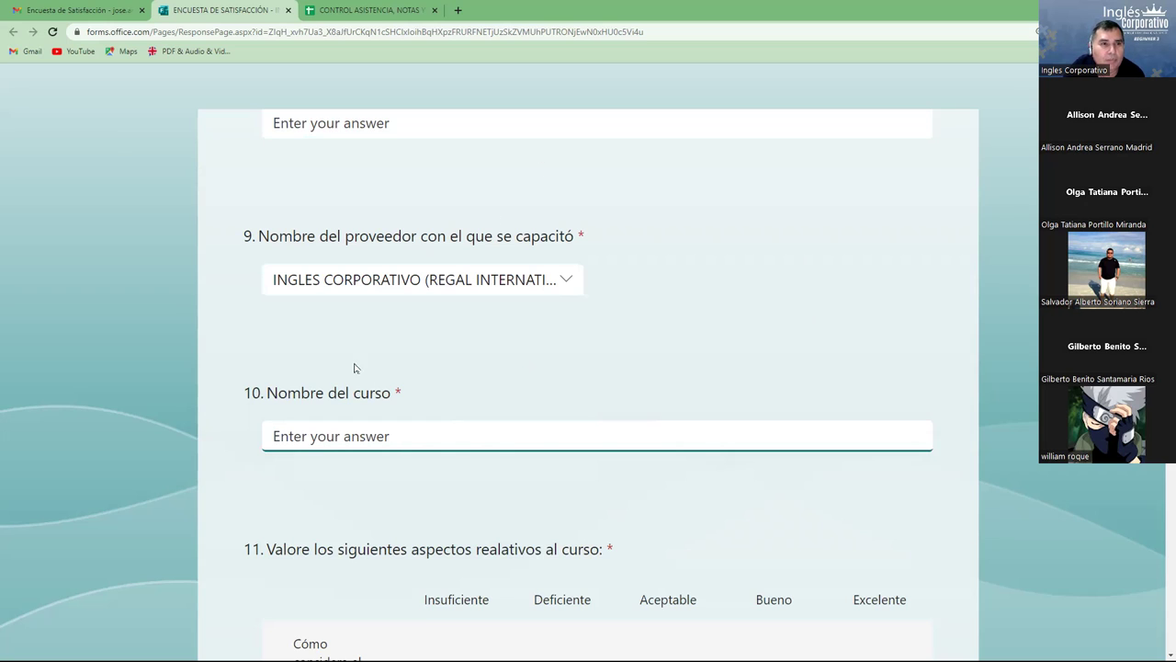
{"action": "left_click", "coordinate": [84, 11]}
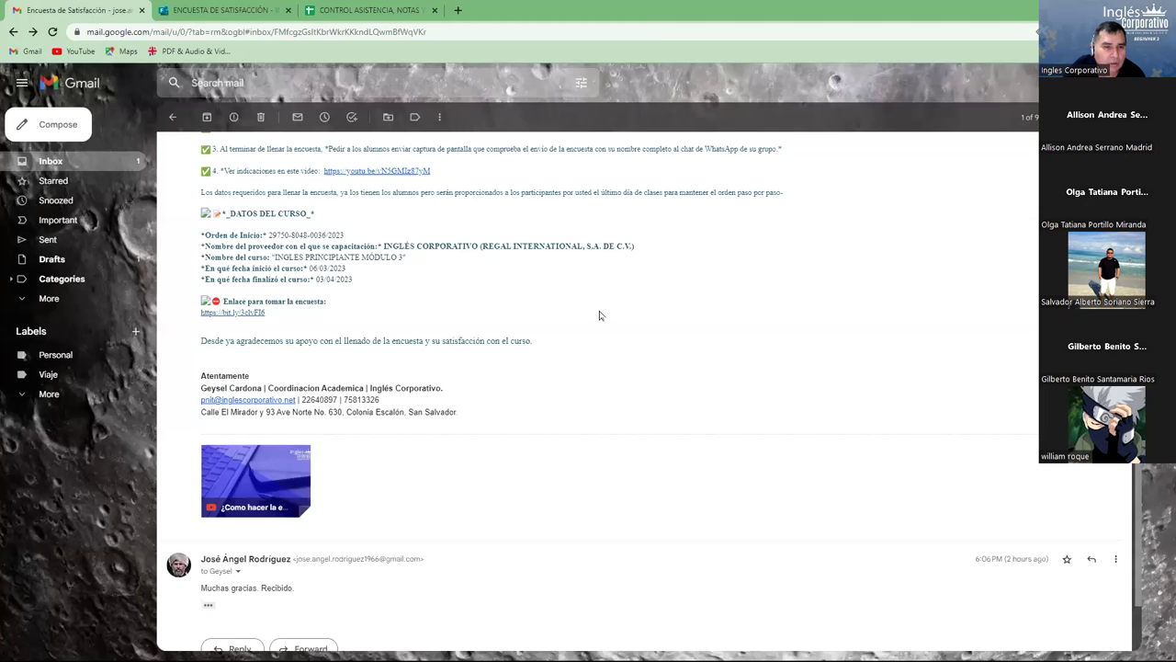
{"action": "left_click_drag", "start_coordinate": [400, 258], "coordinate": [374, 258]}
{"action": "left_click", "coordinate": [410, 264]}
{"action": "left_click", "coordinate": [403, 257], "text": "shift"}
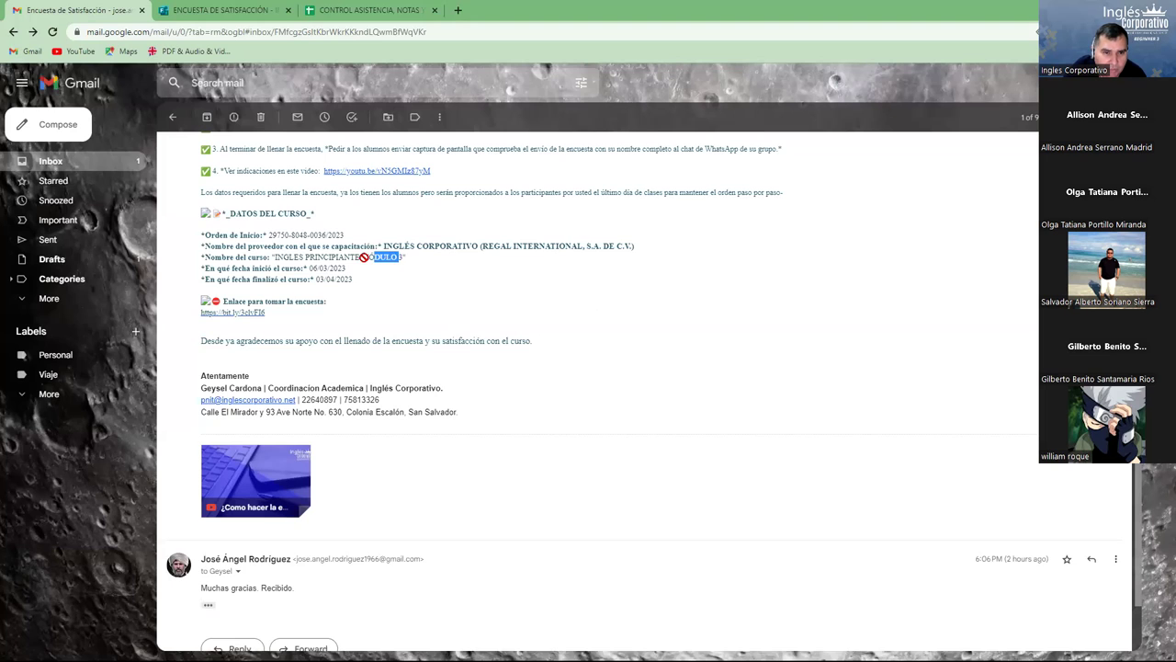
{"action": "left_click", "coordinate": [404, 269]}
{"action": "left_click_drag", "start_coordinate": [276, 258], "coordinate": [402, 259]}
{"action": "right_click", "coordinate": [401, 258]}
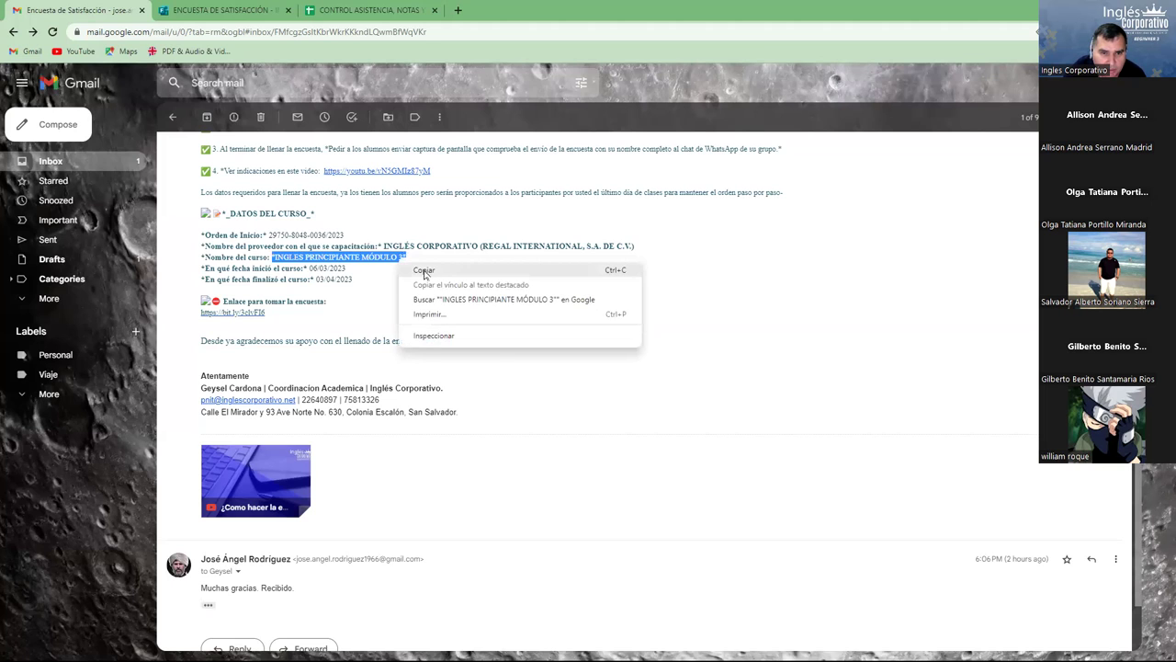
{"action": "left_click", "coordinate": [425, 273]}
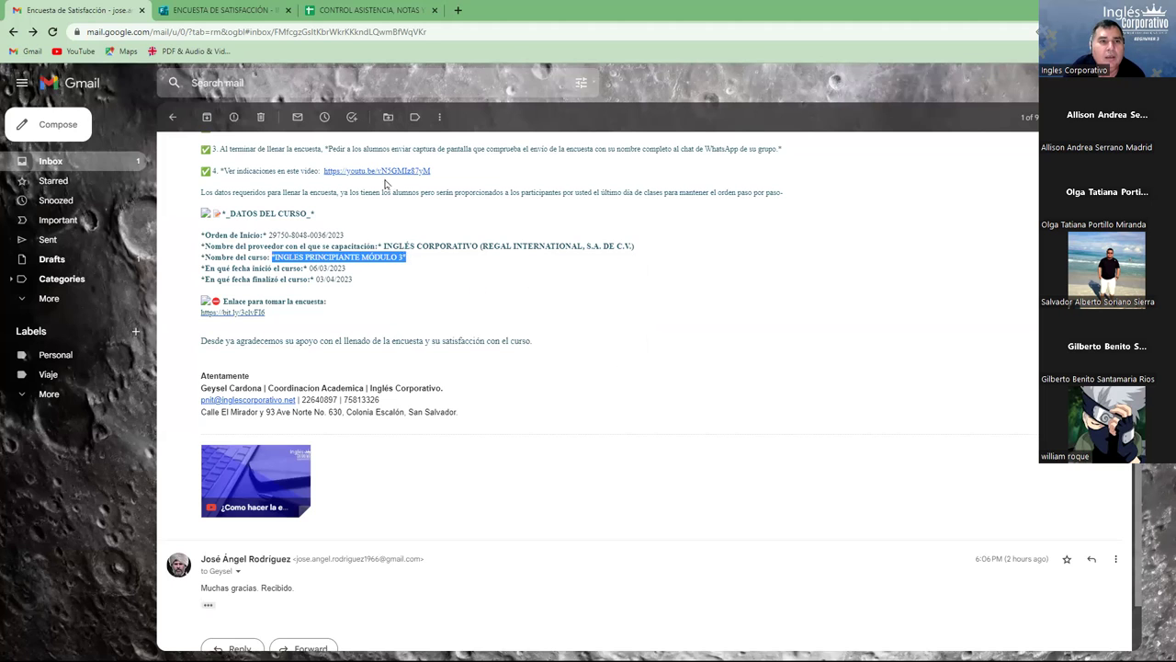
Paste the copied course name into question 10, Nombre del curso, of the survey form.
{"action": "left_click", "coordinate": [234, 10]}
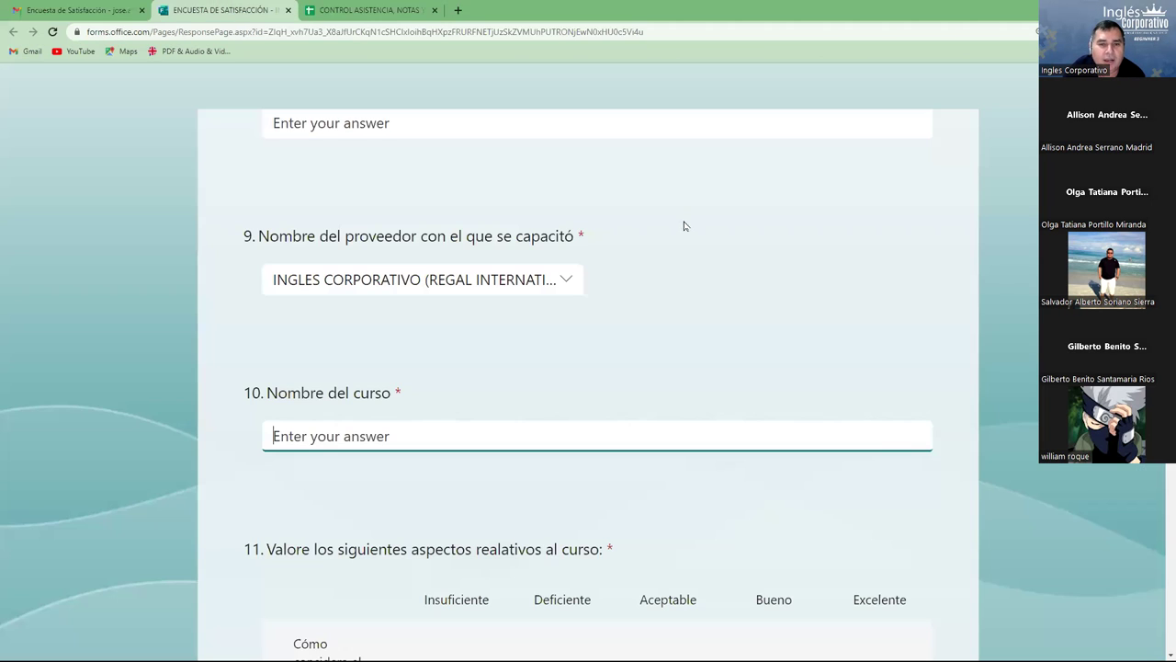
{"action": "right_click", "coordinate": [277, 435]}
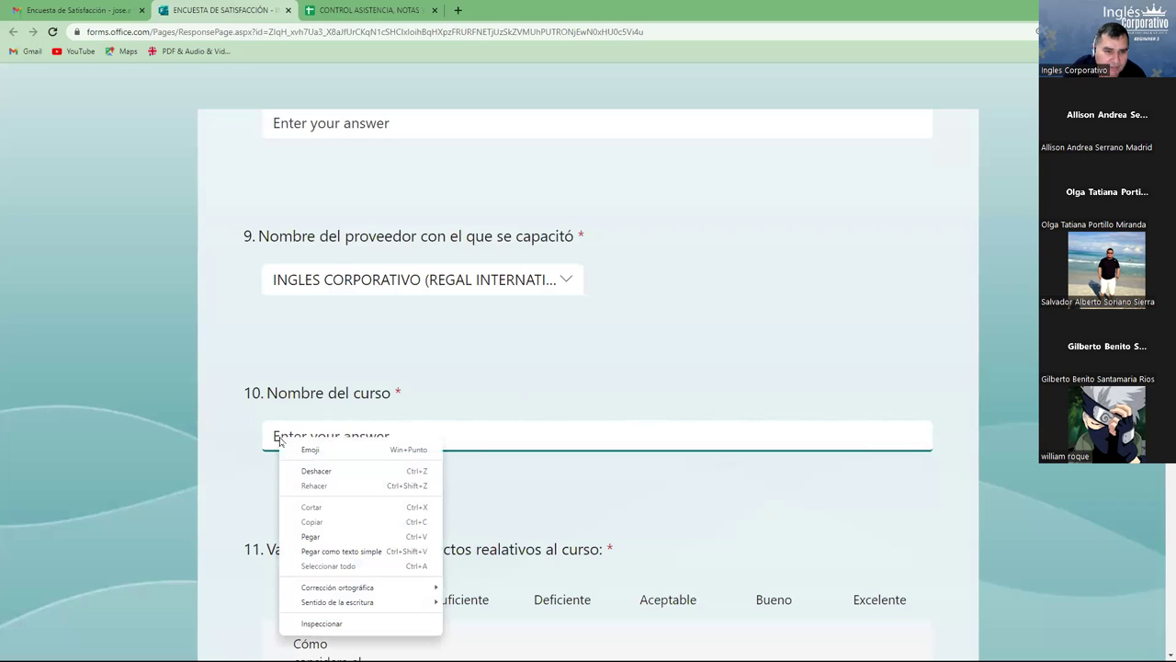
{"action": "left_click", "coordinate": [311, 537]}
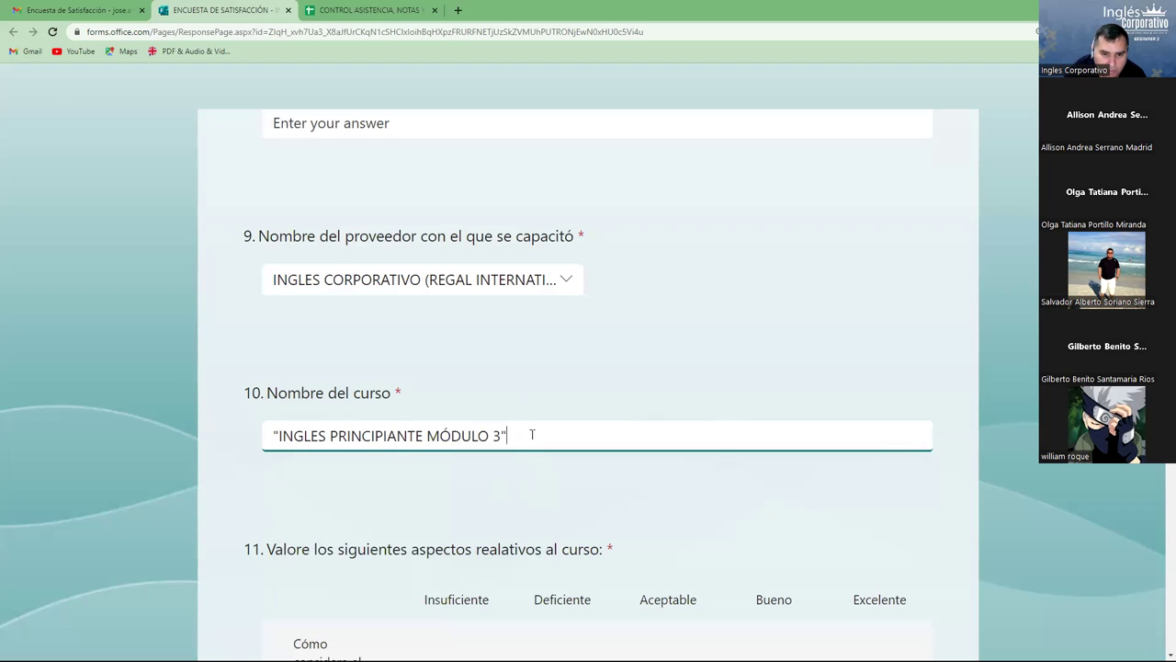
Remove the opening and closing quotation marks so the course name answer reads INGLES PRINCIPIANTE MÓDULO 3.
{"action": "key", "text": "BackSpace"}
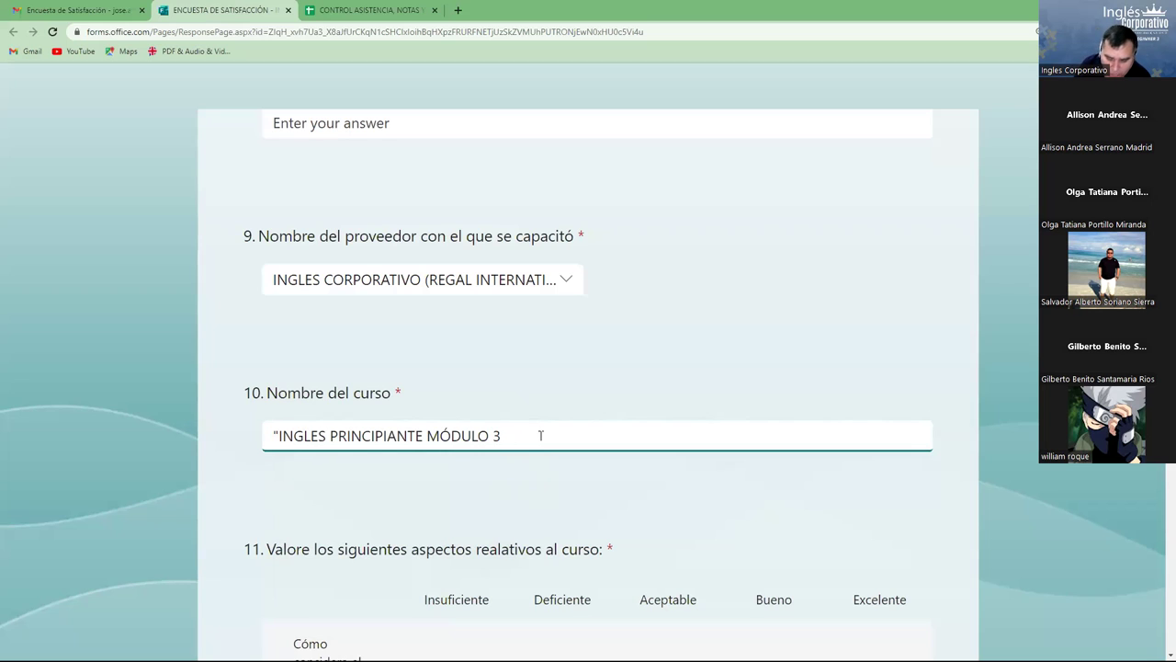
{"action": "key", "text": "Left"}
{"action": "key", "text": "Left"}
{"action": "key", "text": "Left"}
{"action": "key", "text": "Left"}
{"action": "key", "text": "Left"}
{"action": "key", "text": "Left"}
{"action": "key", "text": "Left"}
{"action": "key", "text": "Left"}
{"action": "key", "text": "Left"}
{"action": "key", "text": "Left"}
{"action": "key", "text": "Left"}
{"action": "key", "text": "Left"}
{"action": "key", "text": "Left"}
{"action": "key", "text": "Left"}
{"action": "key", "text": "Left"}
{"action": "key", "text": "Left"}
{"action": "key", "text": "Left"}
{"action": "key", "text": "Left"}
{"action": "key", "text": "Left"}
{"action": "key", "text": "Left"}
{"action": "key", "text": "Left"}
{"action": "key", "text": "Left"}
{"action": "key", "text": "Left"}
{"action": "key", "text": "Left"}
{"action": "key", "text": "Left"}
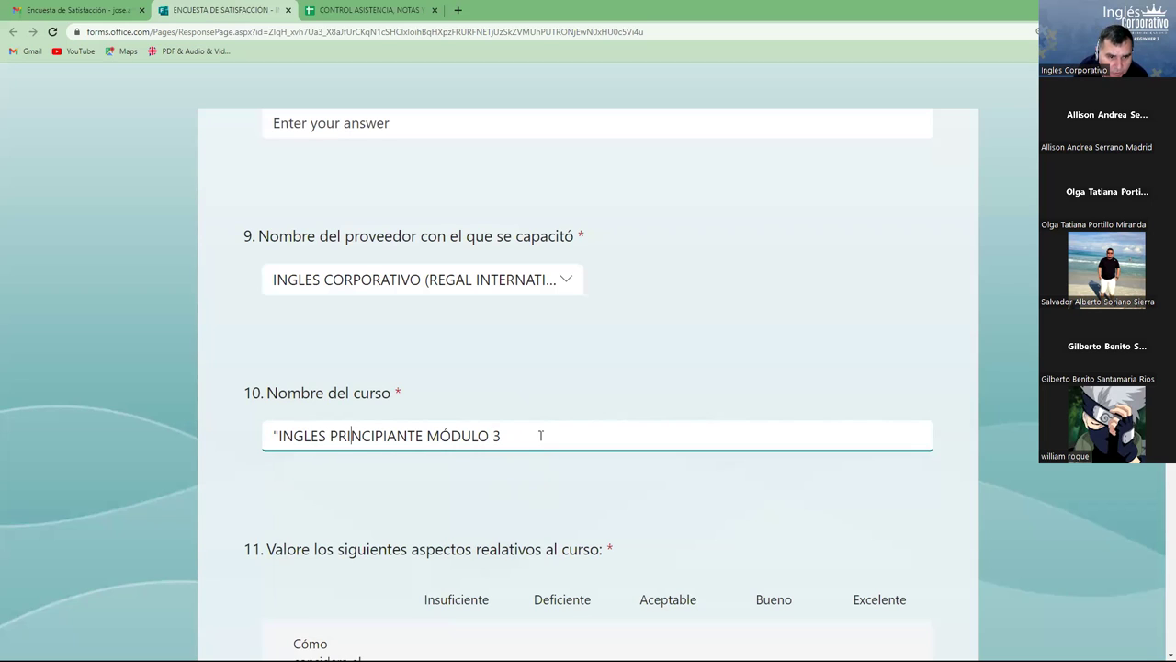
{"action": "key", "text": "Left"}
{"action": "key", "text": "Left"}
{"action": "key", "text": "BackSpace"}
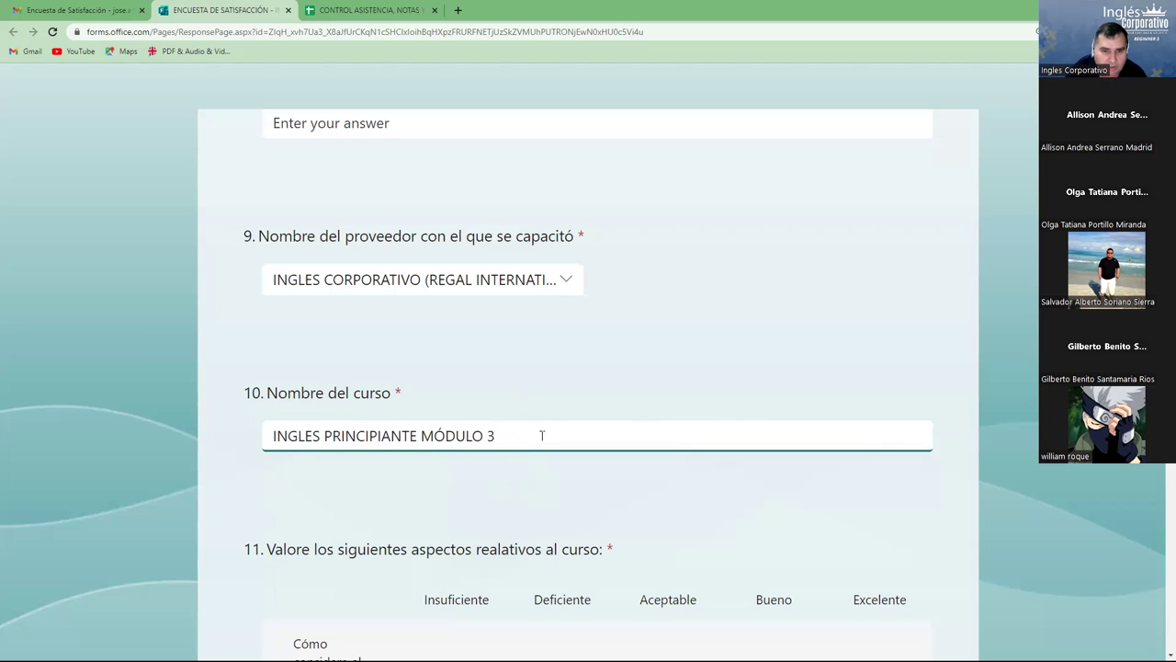
{"action": "left_click", "coordinate": [519, 429]}
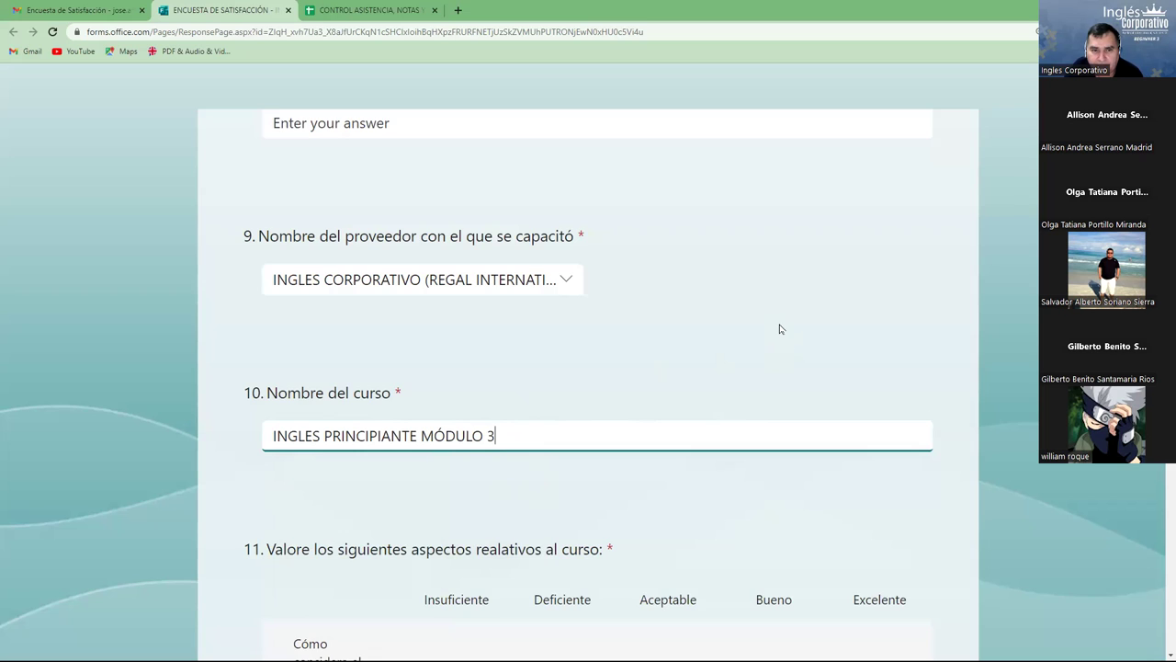
Review the course rating grid in question 11 and the date and satisfaction questions 12 to 14.
{"action": "scroll", "coordinate": [780, 328], "scroll_direction": "down", "scroll_amount": 1}
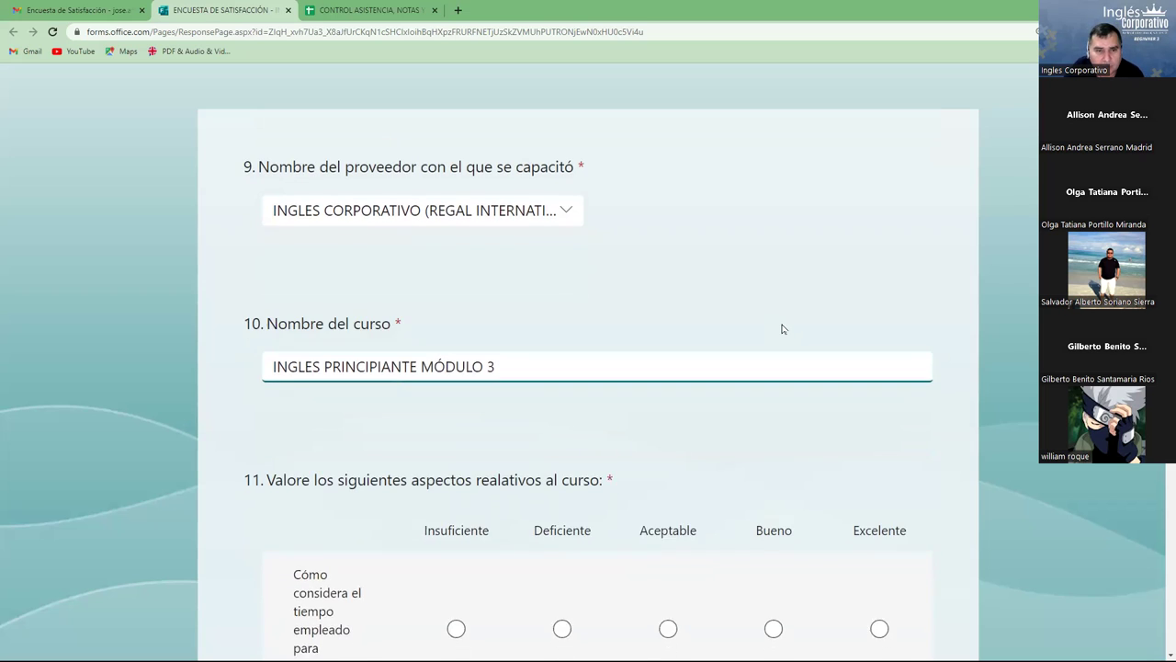
{"action": "scroll", "coordinate": [781, 328], "scroll_direction": "down", "scroll_amount": 1}
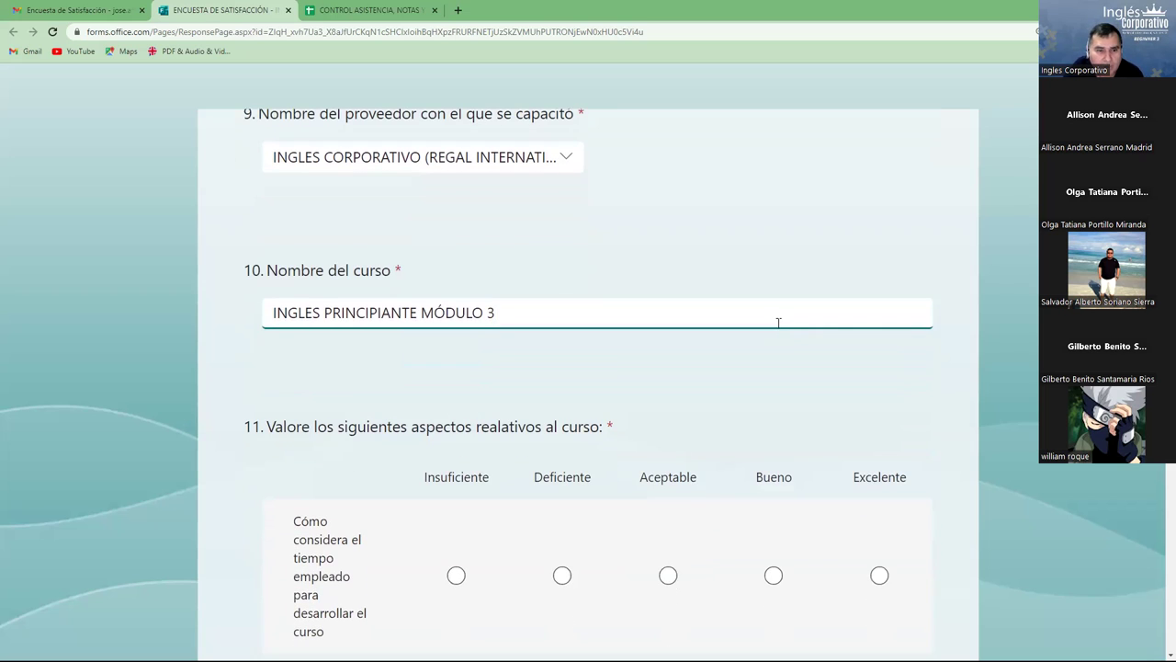
{"action": "scroll", "coordinate": [771, 394], "scroll_direction": "down", "scroll_amount": 3}
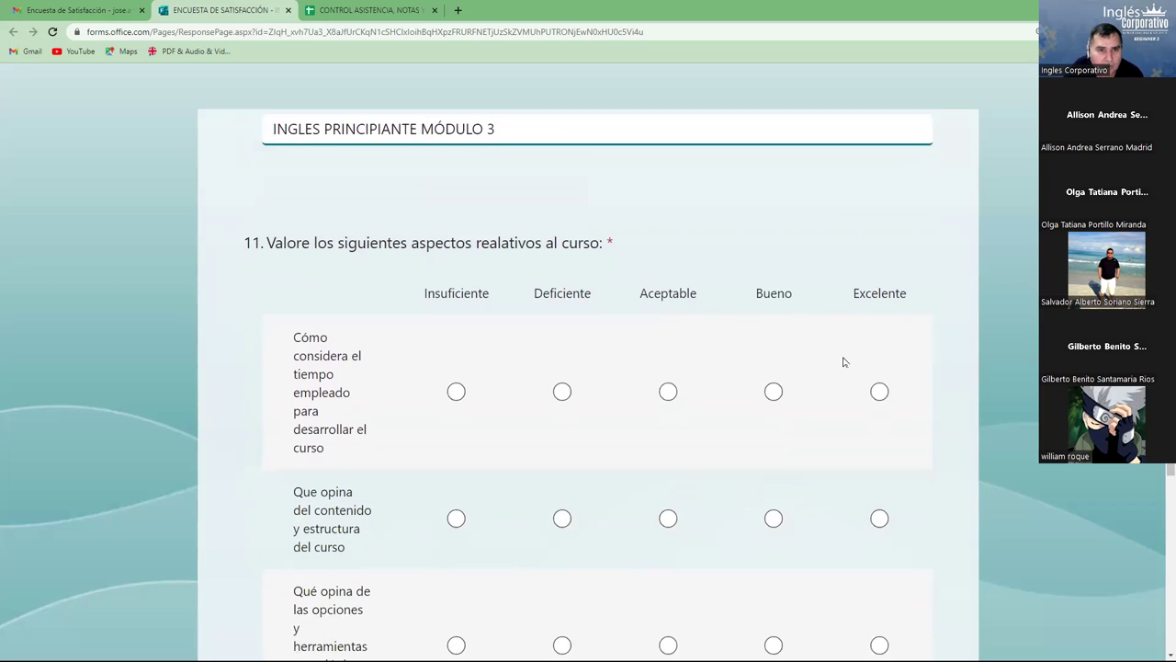
{"action": "scroll", "coordinate": [844, 362], "scroll_direction": "down", "scroll_amount": 2}
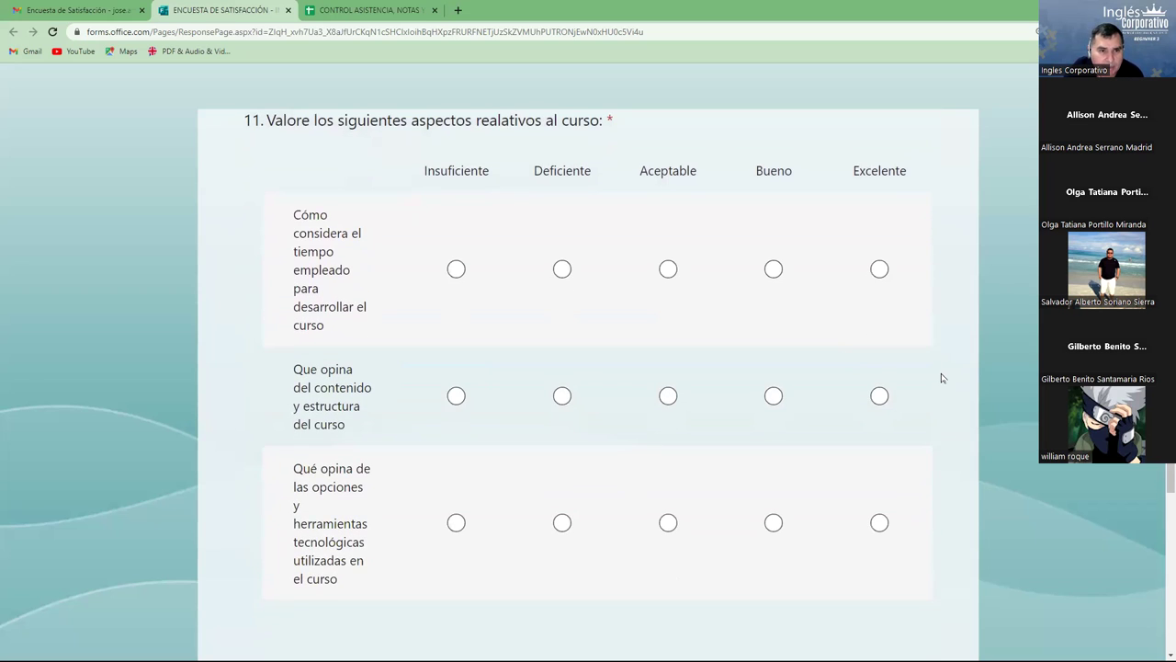
{"action": "scroll", "coordinate": [941, 377], "scroll_direction": "up", "scroll_amount": 1}
{"action": "scroll", "coordinate": [941, 376], "scroll_direction": "down", "scroll_amount": 1}
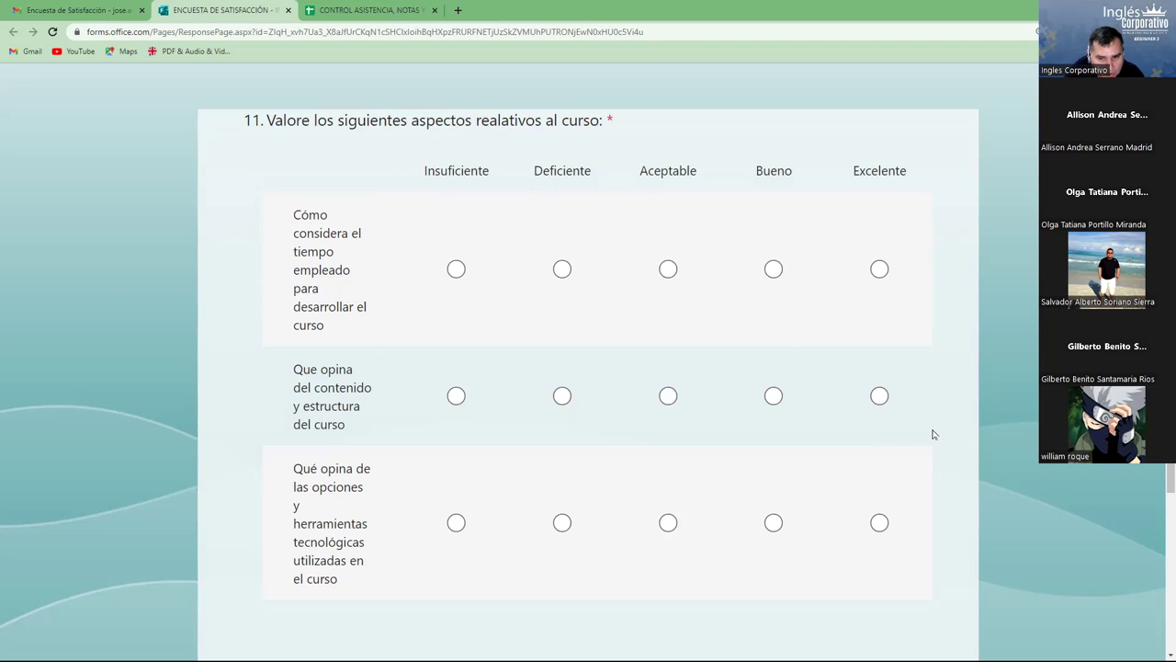
{"action": "scroll", "coordinate": [933, 435], "scroll_direction": "down", "scroll_amount": 2}
{"action": "scroll", "coordinate": [933, 436], "scroll_direction": "up", "scroll_amount": 1}
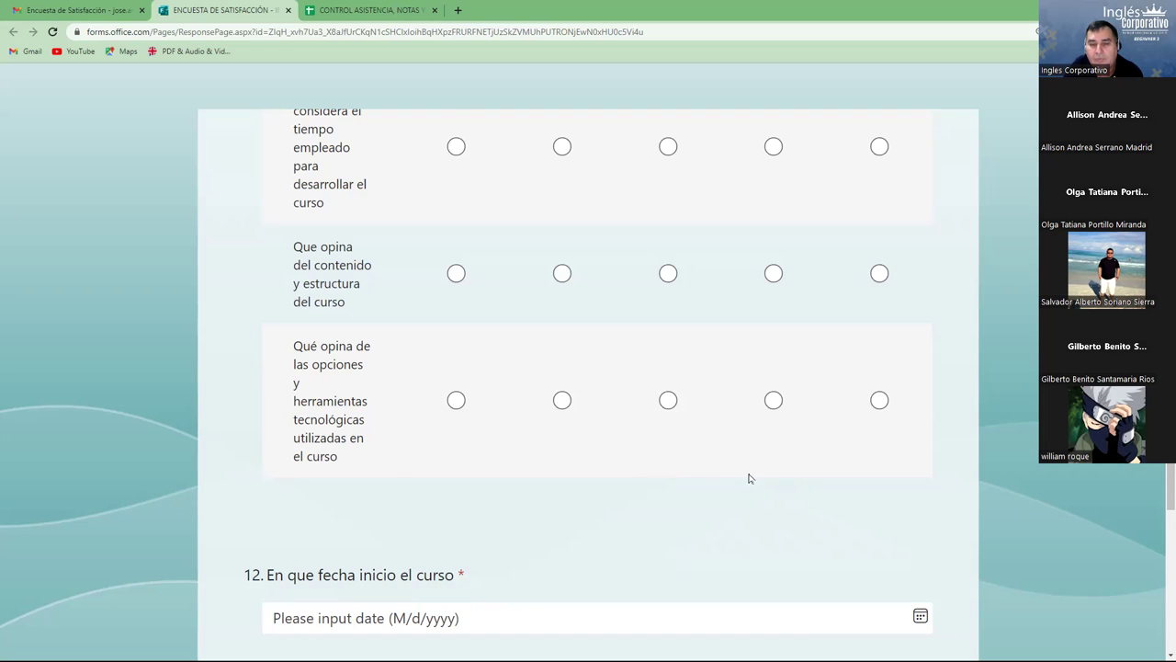
{"action": "scroll", "coordinate": [746, 491], "scroll_direction": "down", "scroll_amount": 2}
{"action": "scroll", "coordinate": [752, 483], "scroll_direction": "down", "scroll_amount": 2}
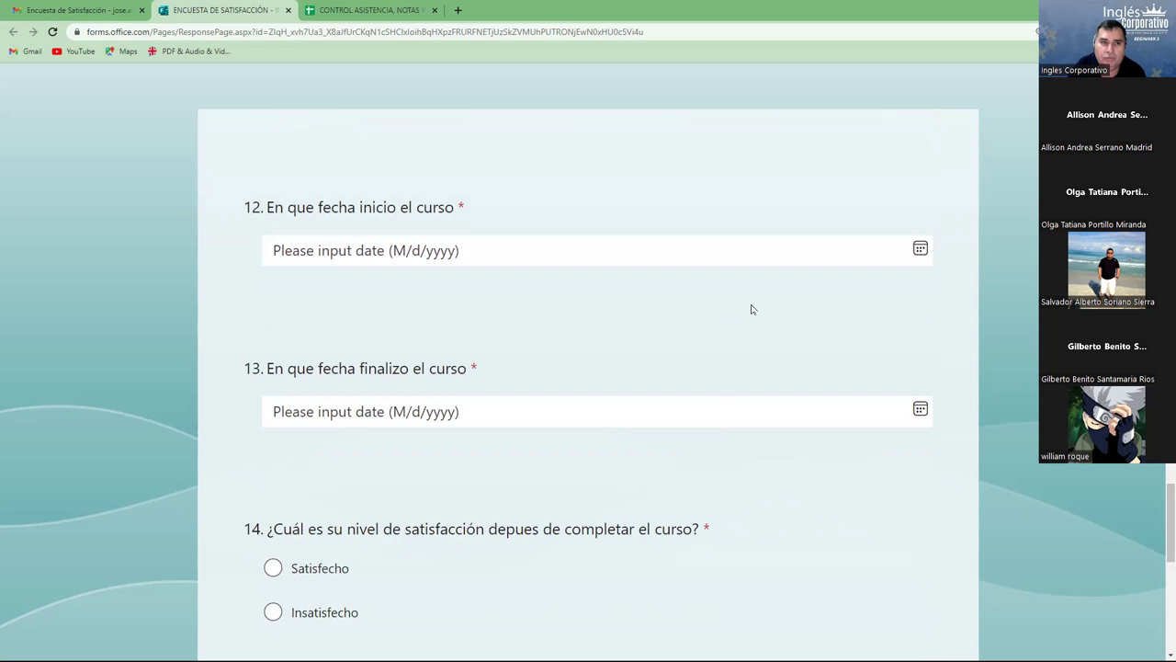
Copy the course start date 06/03/2023 from the course data in the Gmail survey message.
{"action": "left_click", "coordinate": [93, 13]}
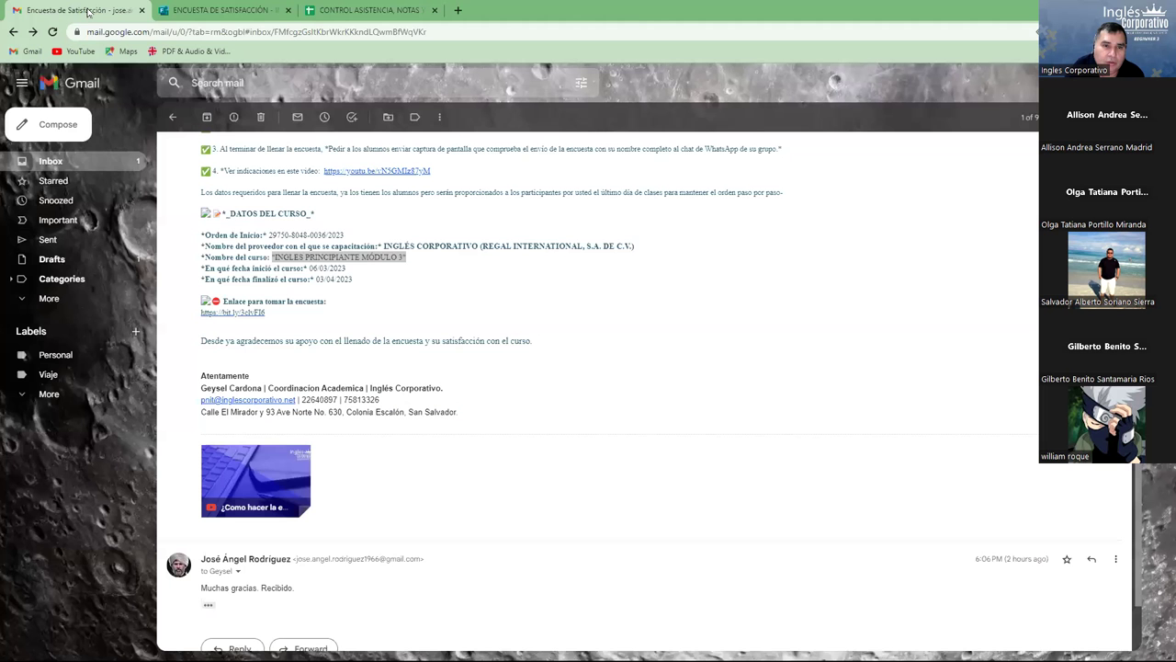
{"action": "left_click_drag", "start_coordinate": [352, 269], "coordinate": [309, 269]}
{"action": "right_click", "coordinate": [329, 268]}
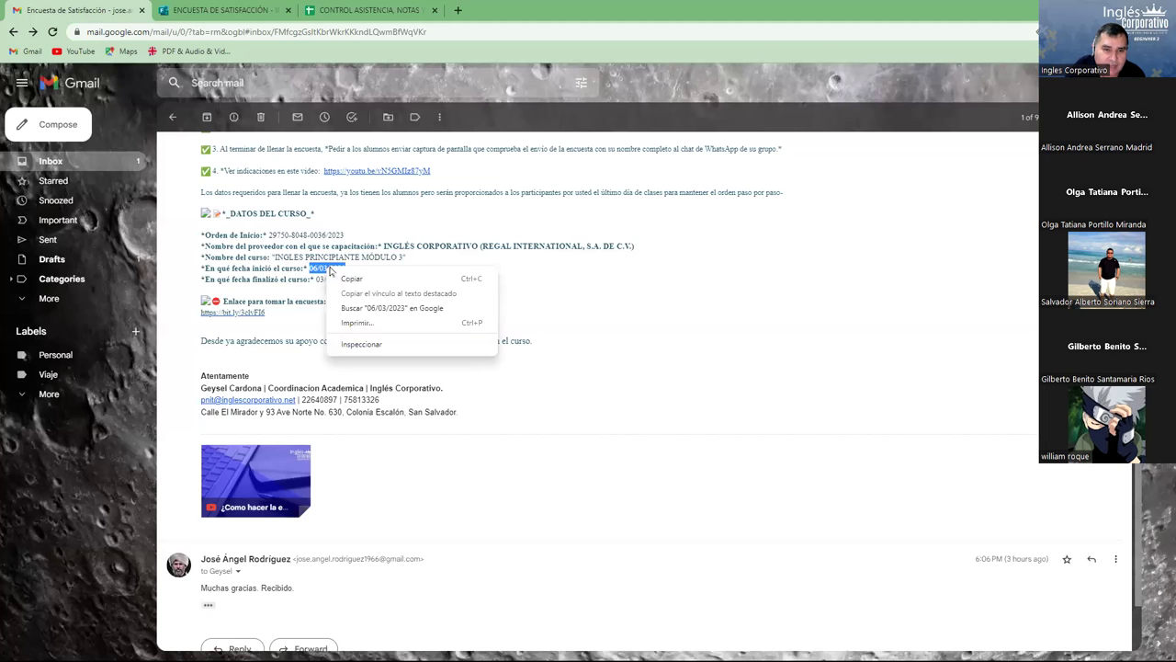
{"action": "left_click", "coordinate": [352, 279]}
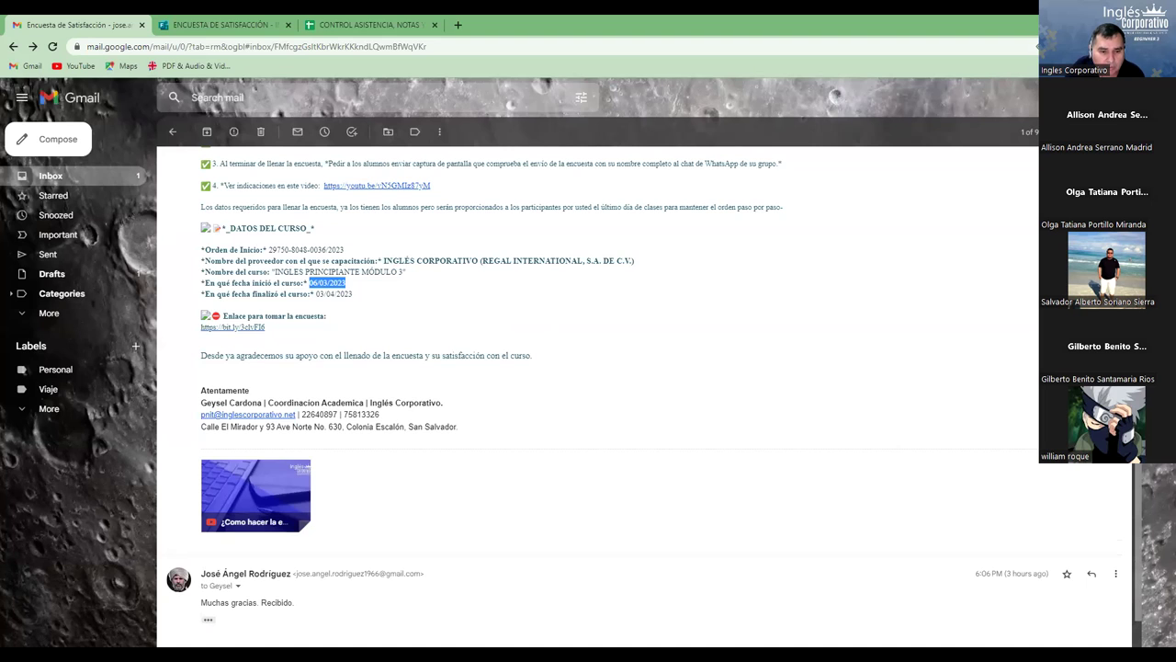
Set question 12, En que fecha inicio el curso, to 3/6/2023 in the survey form using its calendar.
{"action": "left_click", "coordinate": [226, 26]}
{"action": "left_click", "coordinate": [425, 250]}
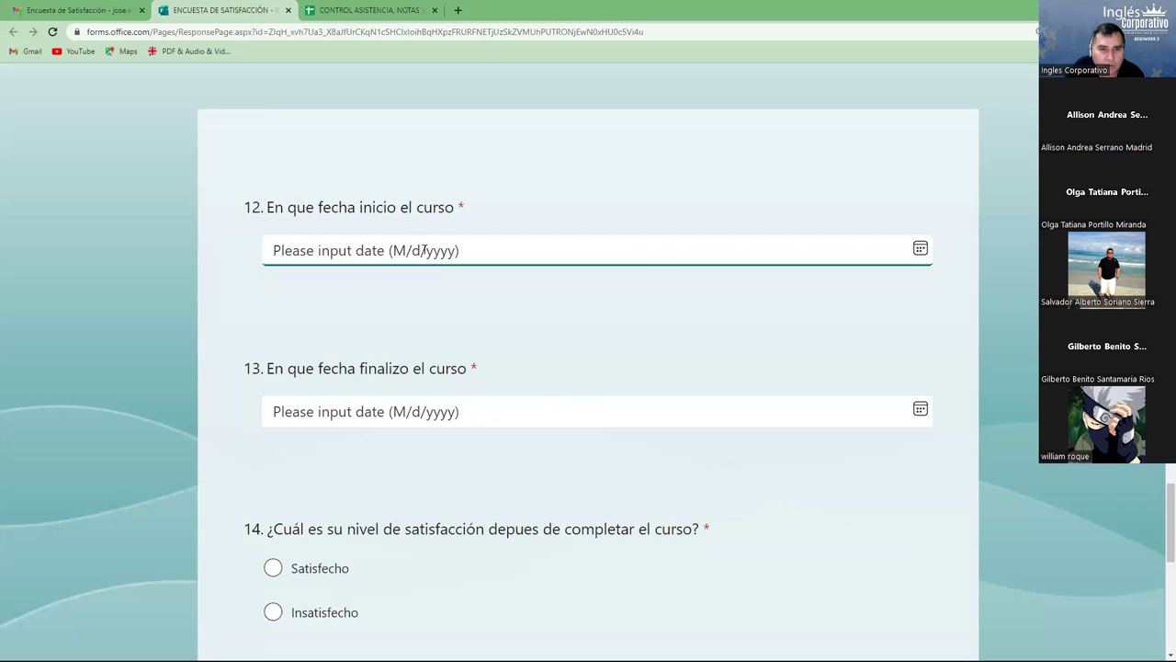
{"action": "left_click", "coordinate": [920, 249]}
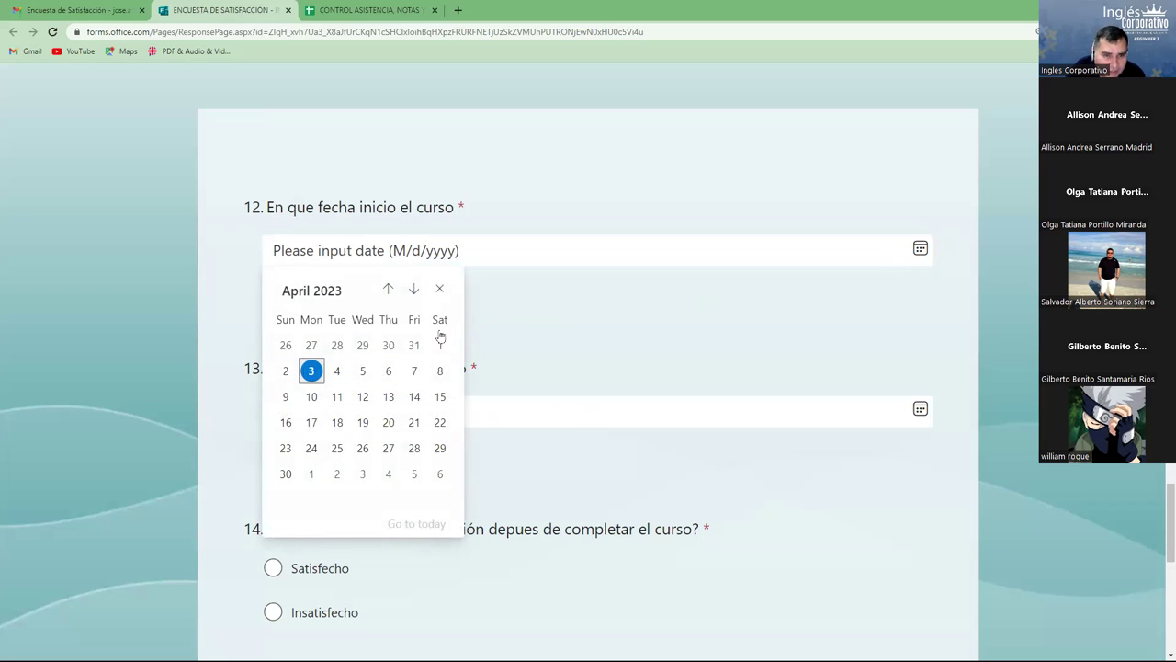
{"action": "left_click", "coordinate": [388, 290]}
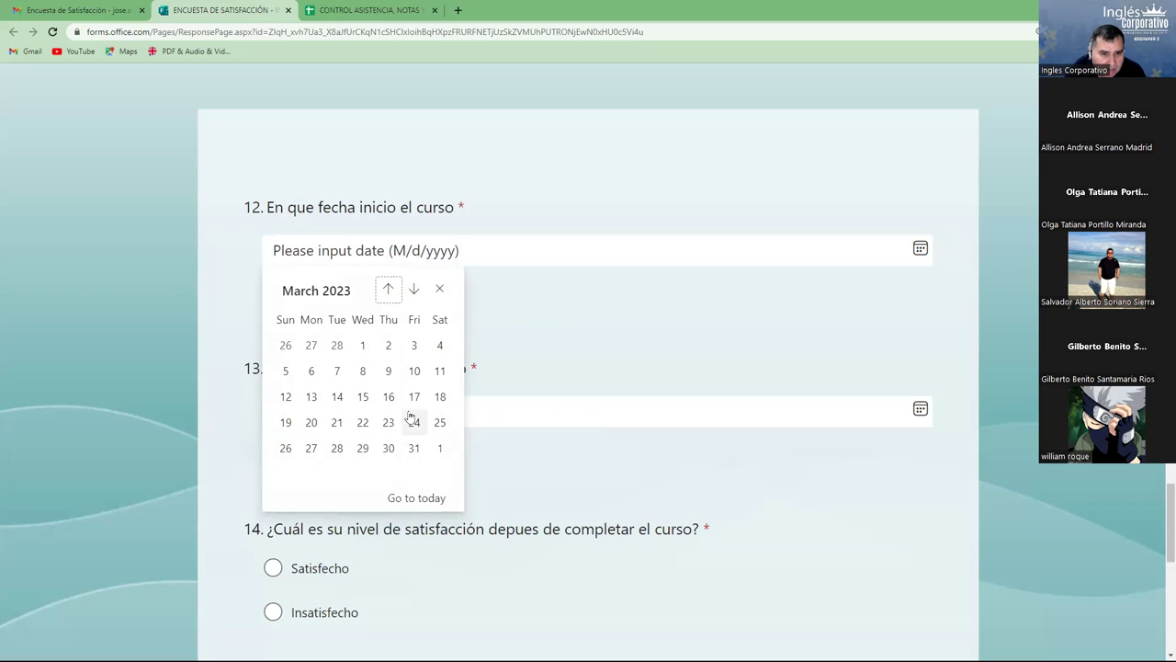
{"action": "left_click", "coordinate": [313, 371]}
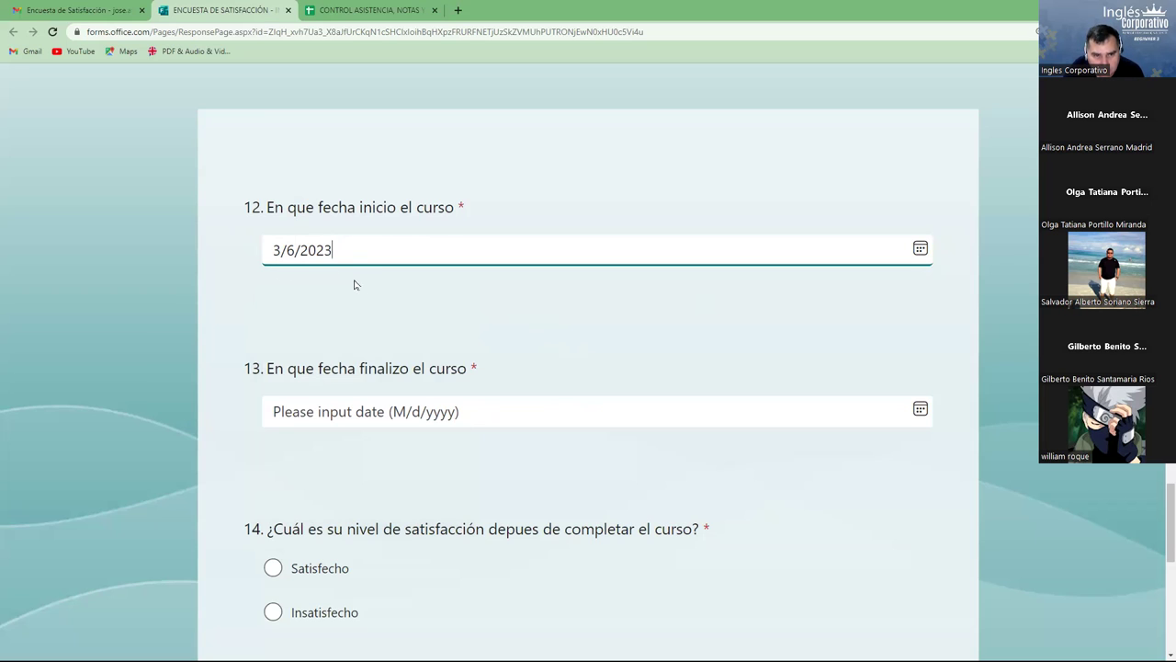
{"action": "left_click", "coordinate": [798, 328]}
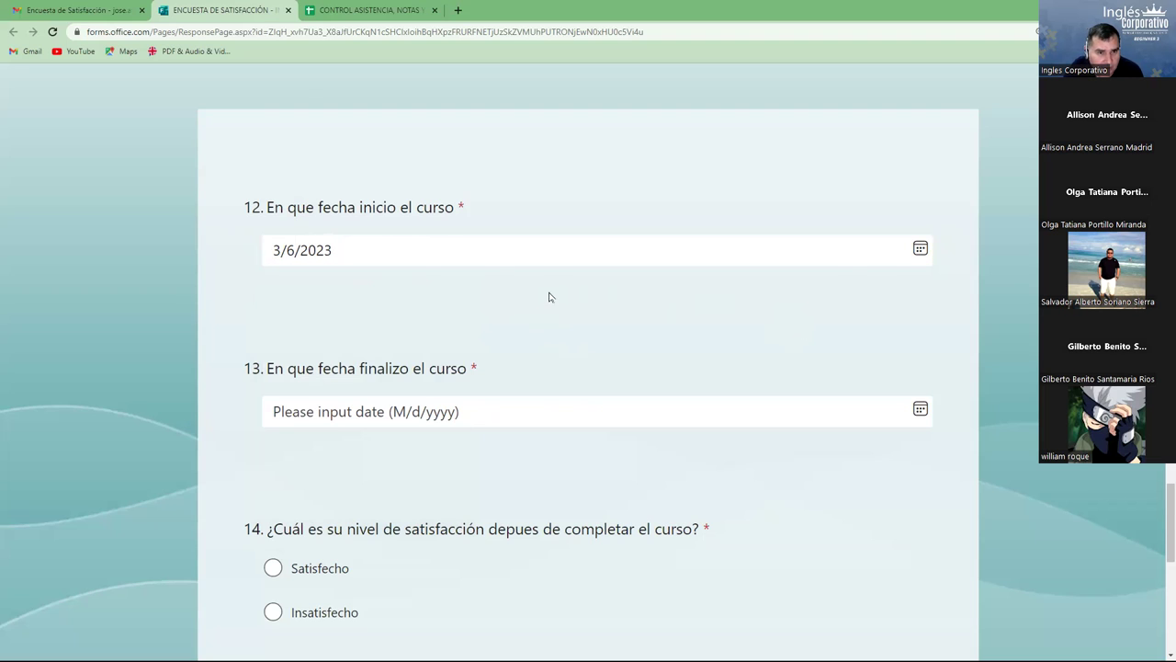
Reopen the question 12 calendar to check the chosen start date, and close it without changing the day.
{"action": "left_click", "coordinate": [921, 254]}
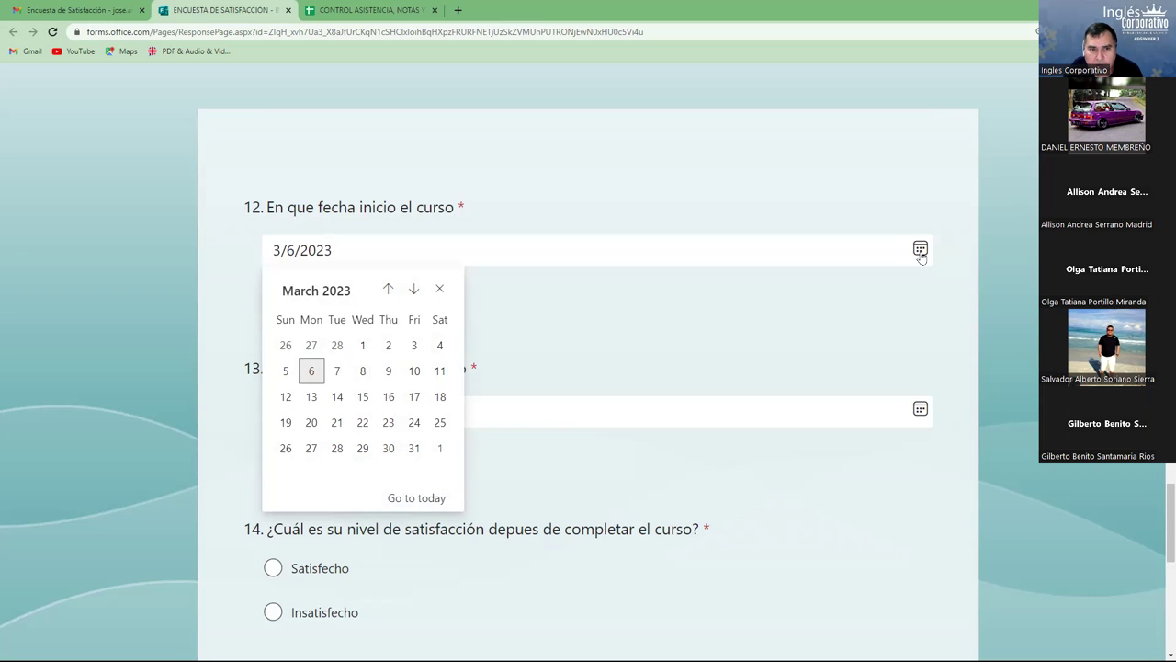
{"action": "left_click", "coordinate": [921, 253]}
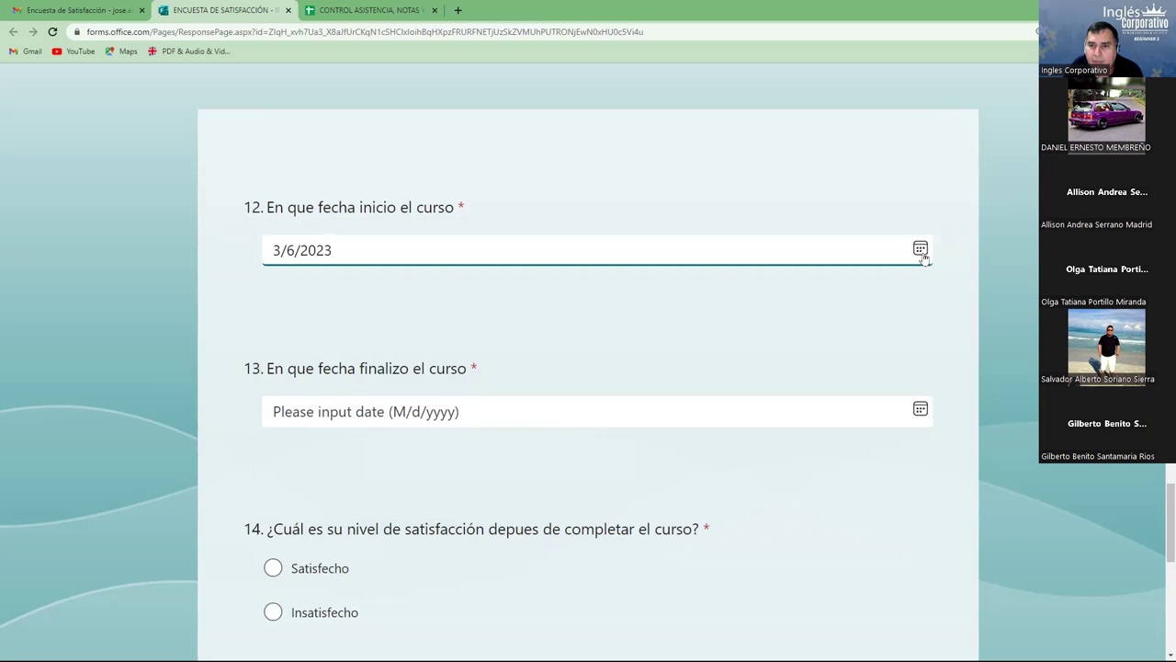
{"action": "left_click", "coordinate": [921, 252]}
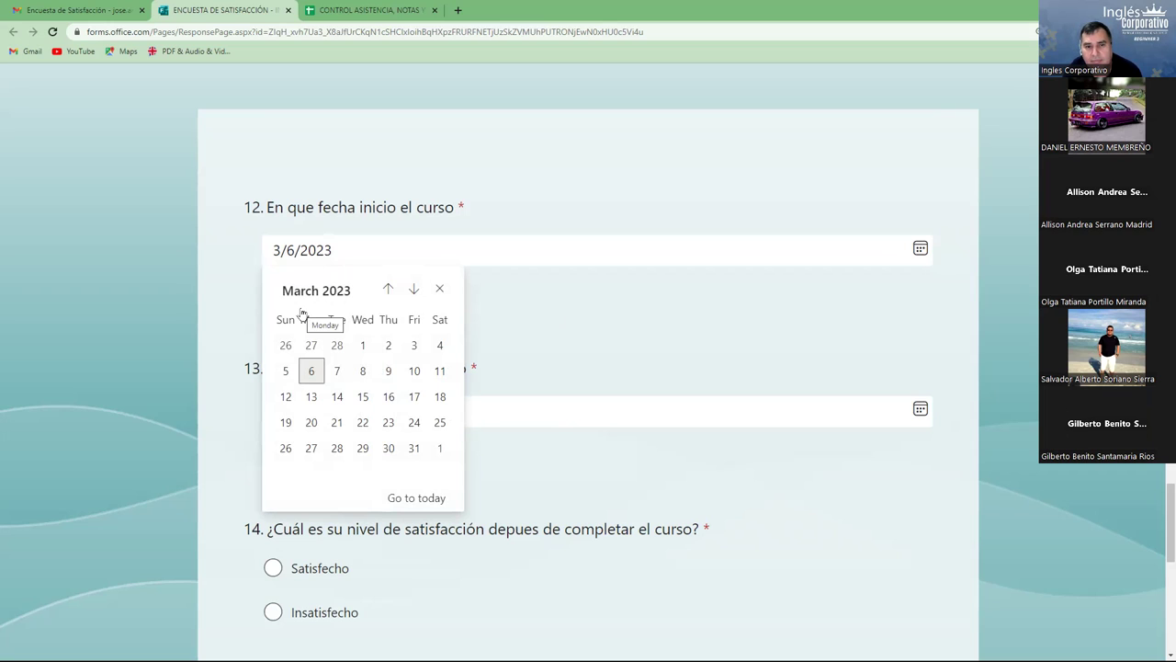
{"action": "left_click", "coordinate": [614, 313]}
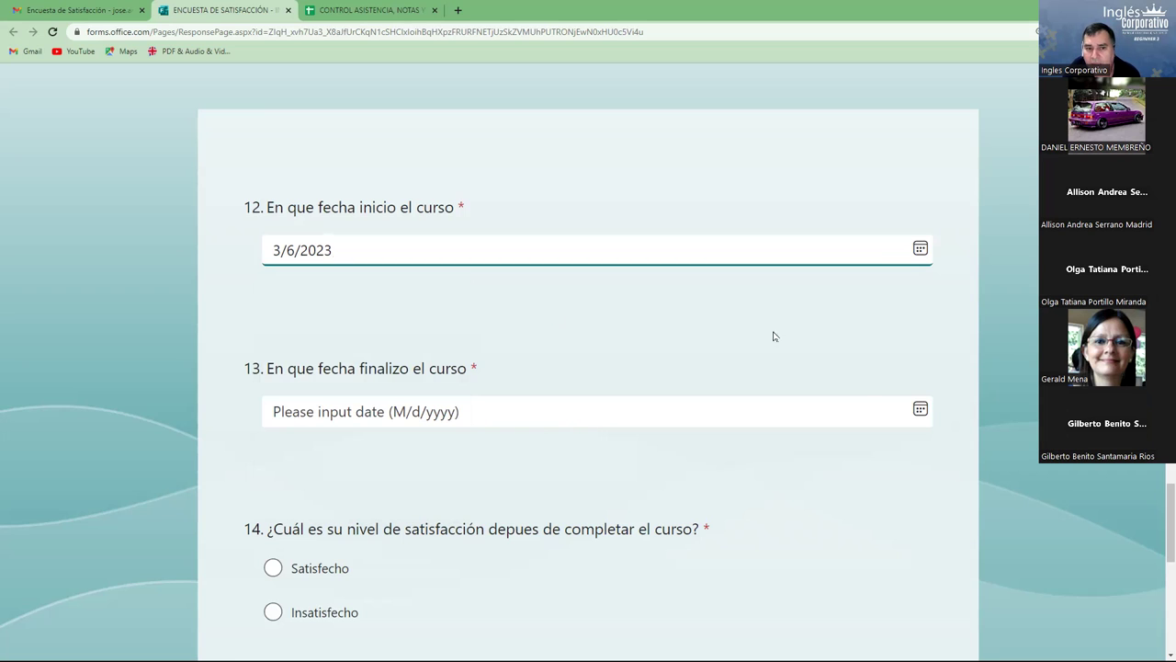
Set question 13, En que fecha finalizo el curso, to 4/3/2023 using its calendar.
{"action": "left_click", "coordinate": [920, 410]}
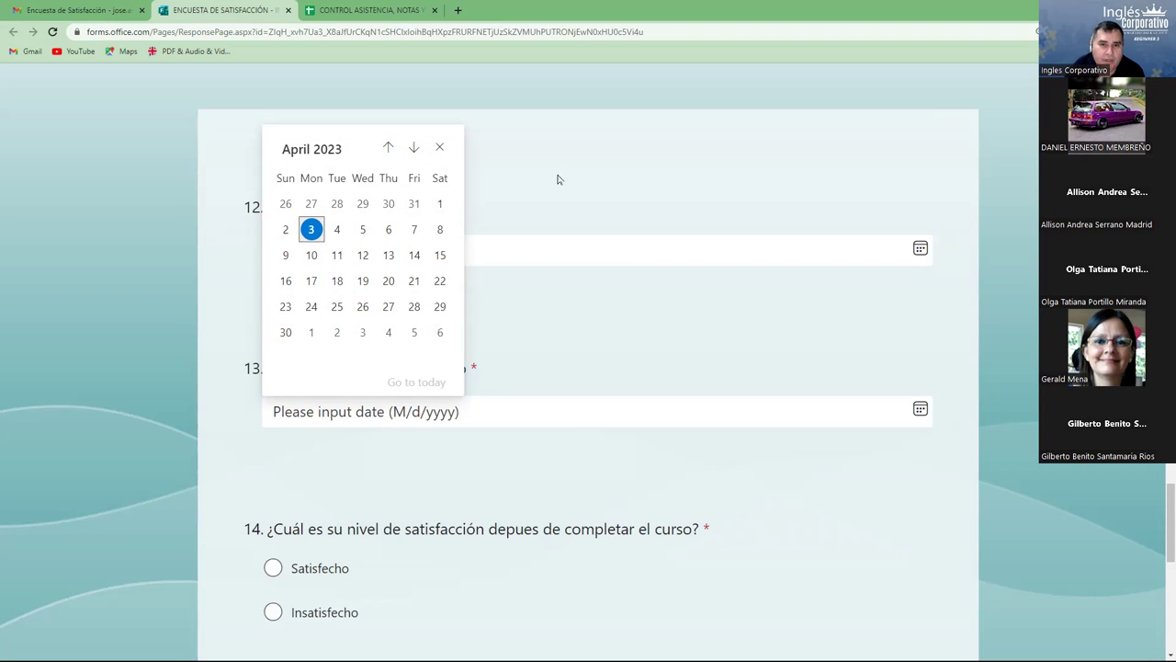
{"action": "key", "text": "Escape"}
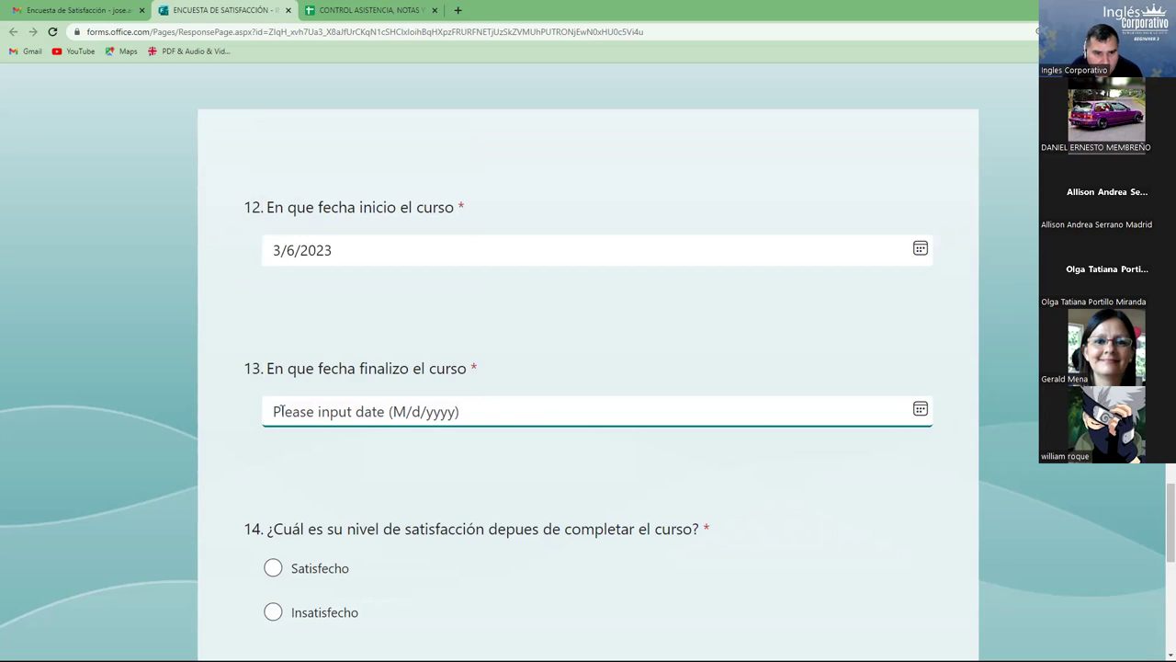
{"action": "left_click", "coordinate": [920, 409]}
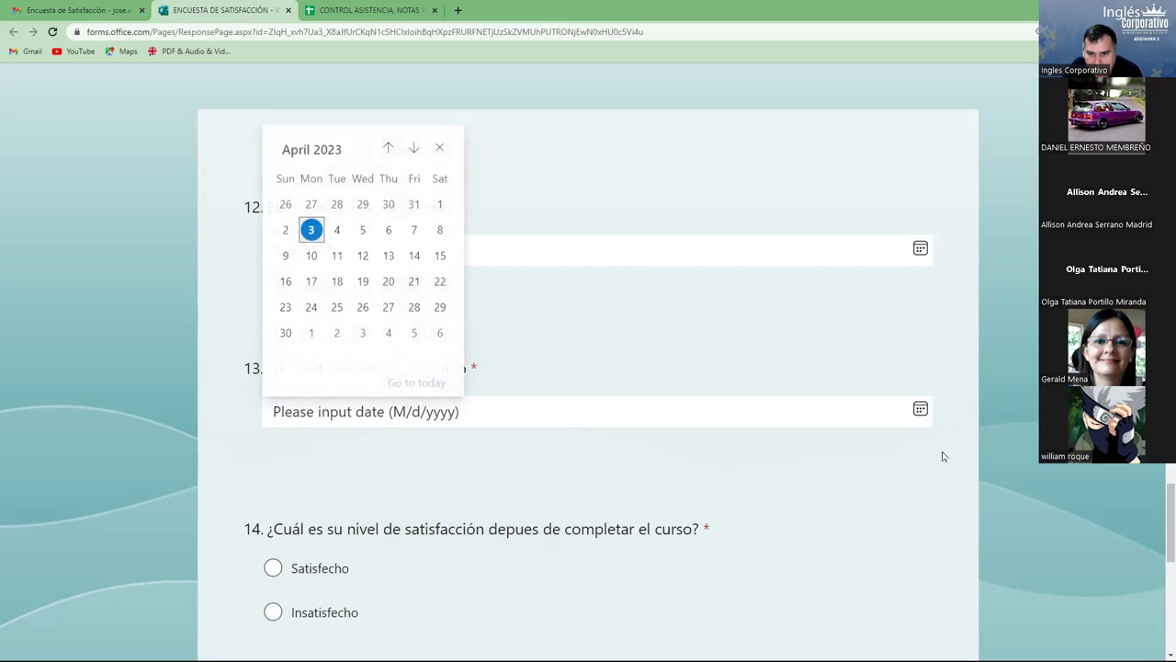
{"action": "left_click", "coordinate": [311, 229]}
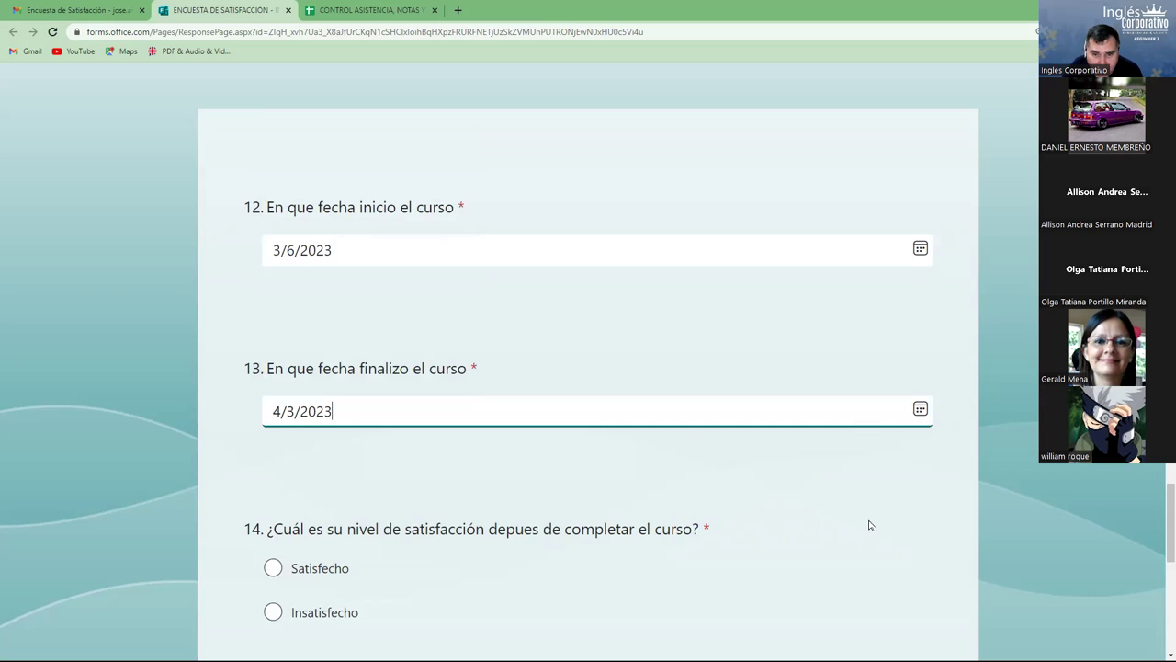
Check the course dates in the Gmail message, and review survey questions 14 to 16 and the question 11 rating grid.
{"action": "scroll", "coordinate": [870, 524], "scroll_direction": "down", "scroll_amount": 1}
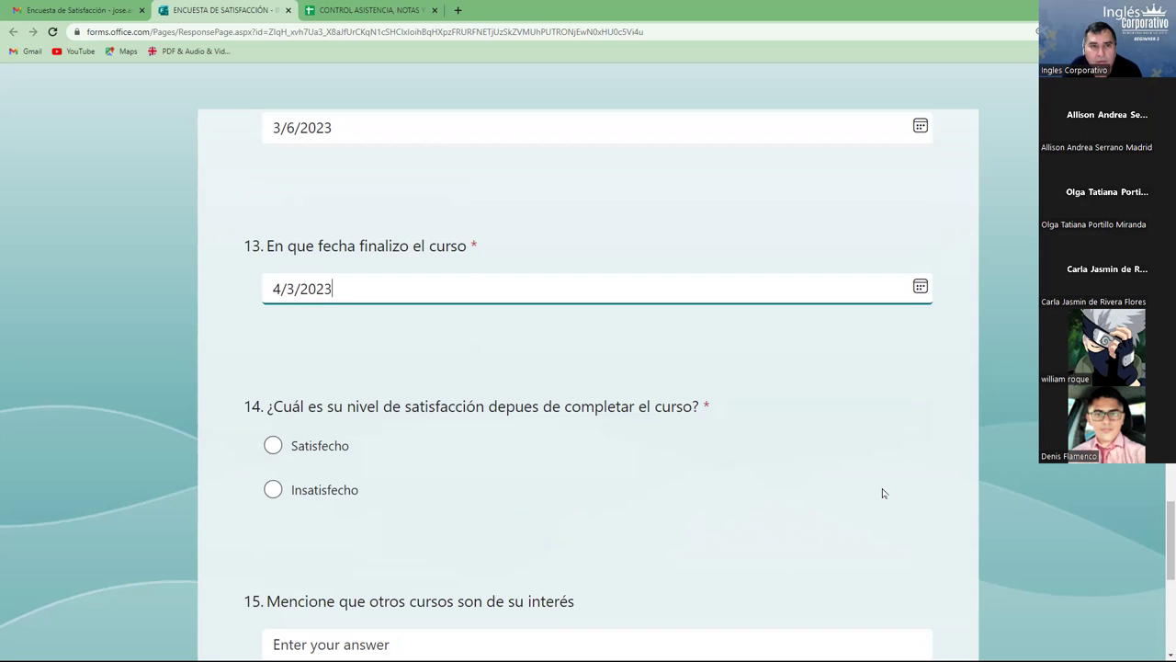
{"action": "left_click", "coordinate": [73, 11]}
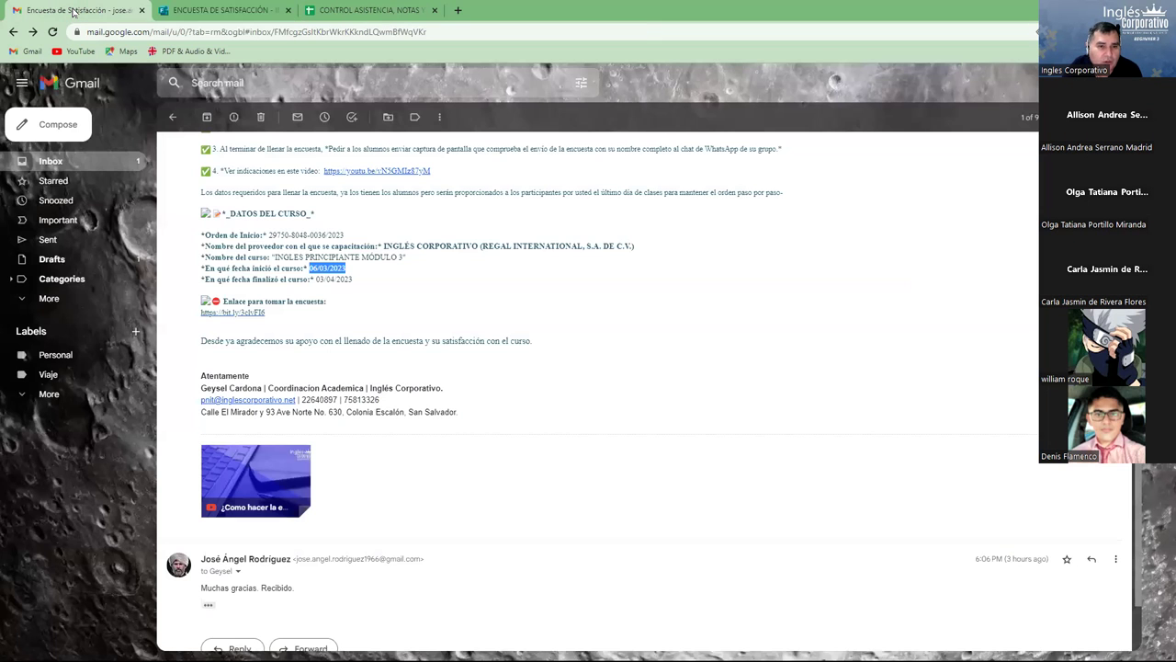
{"action": "left_click", "coordinate": [217, 14]}
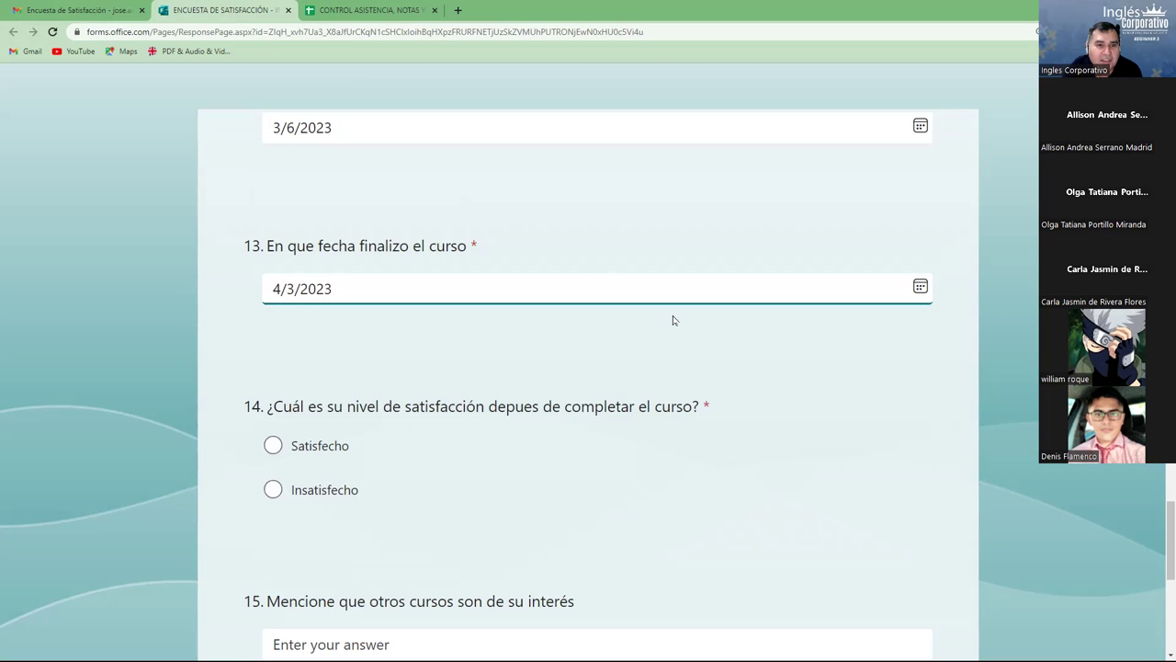
{"action": "left_click", "coordinate": [883, 394]}
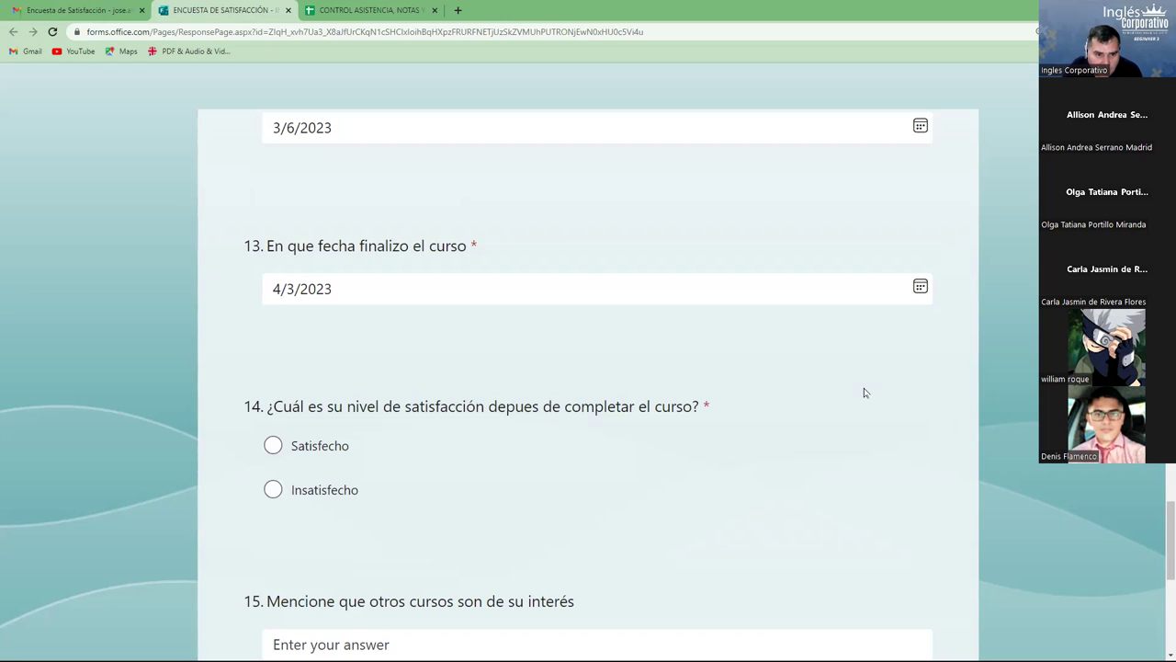
{"action": "scroll", "coordinate": [858, 412], "scroll_direction": "down", "scroll_amount": 1}
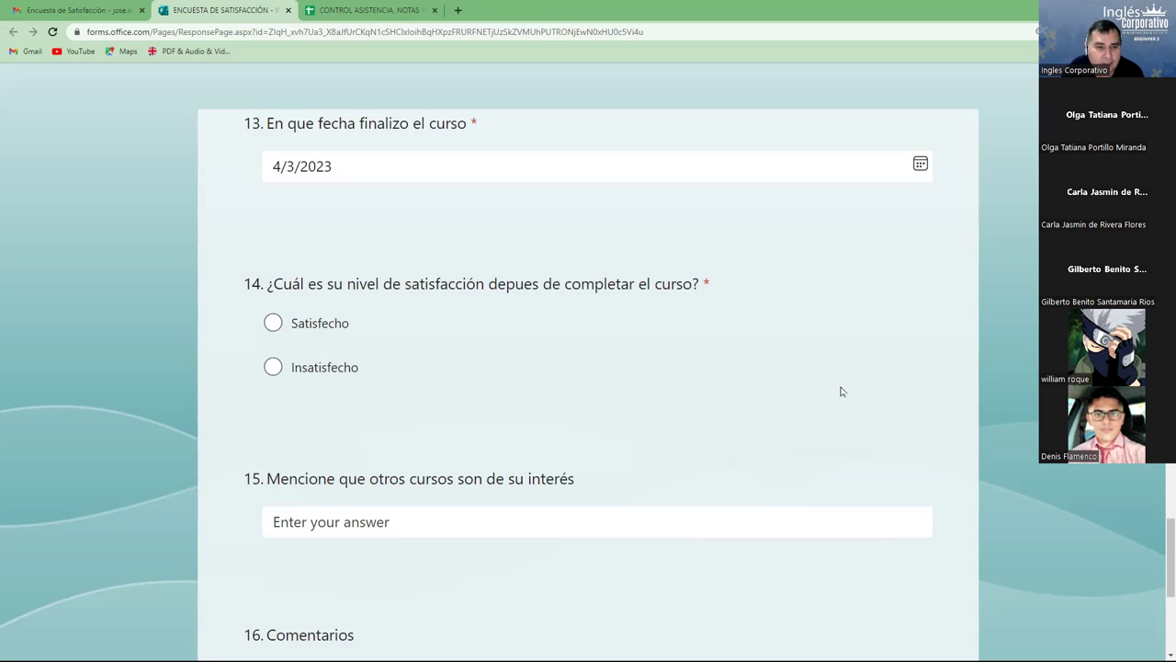
{"action": "scroll", "coordinate": [840, 394], "scroll_direction": "down", "scroll_amount": 3}
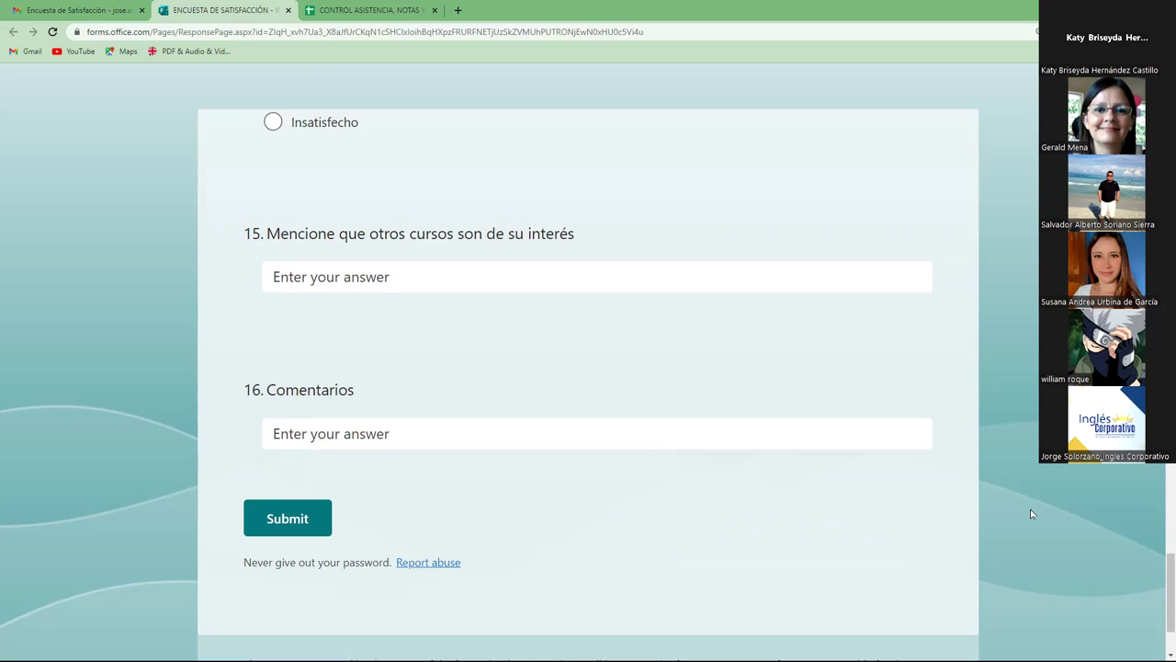
{"action": "scroll", "coordinate": [990, 425], "scroll_direction": "up", "scroll_amount": 8}
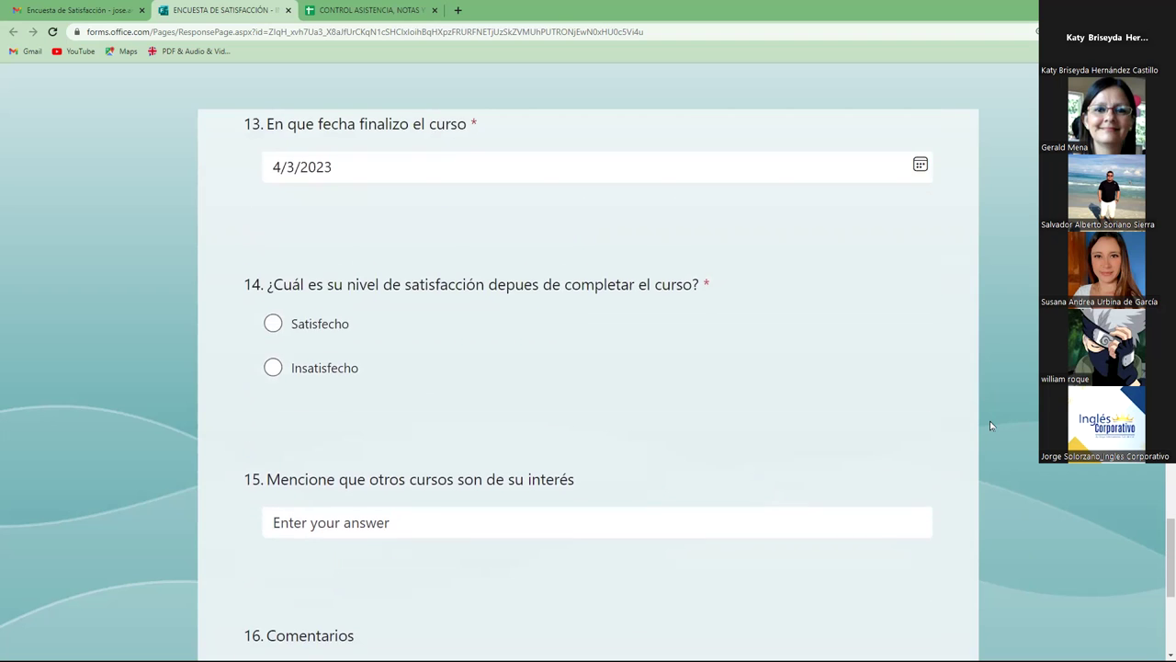
{"action": "scroll", "coordinate": [991, 425], "scroll_direction": "up", "scroll_amount": 1}
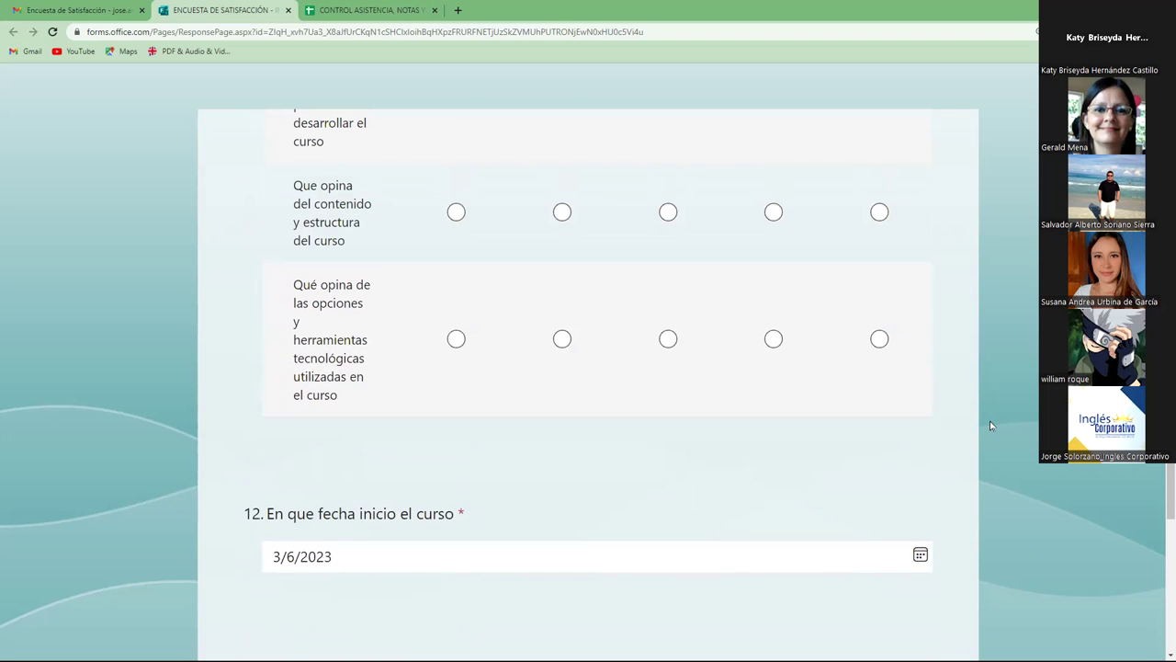
{"action": "scroll", "coordinate": [991, 426], "scroll_direction": "up", "scroll_amount": 1}
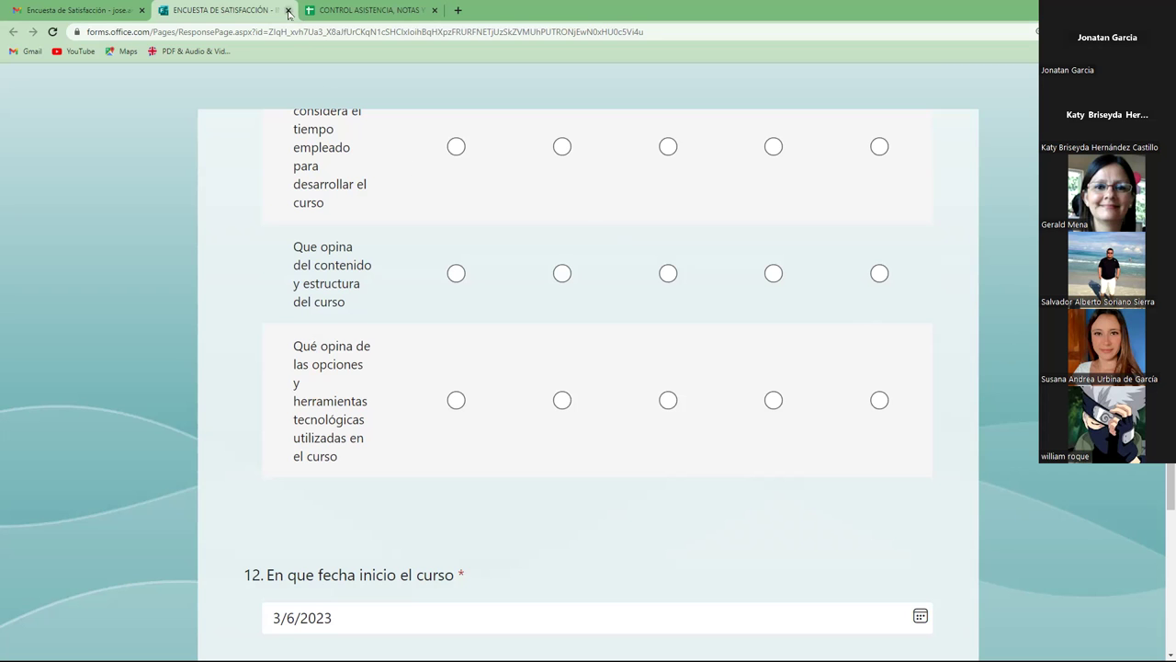
Close the survey form and go to the first participant's cell, BQ2, in the LUNES 3 column of the attendance spreadsheet.
{"action": "left_click", "coordinate": [288, 11]}
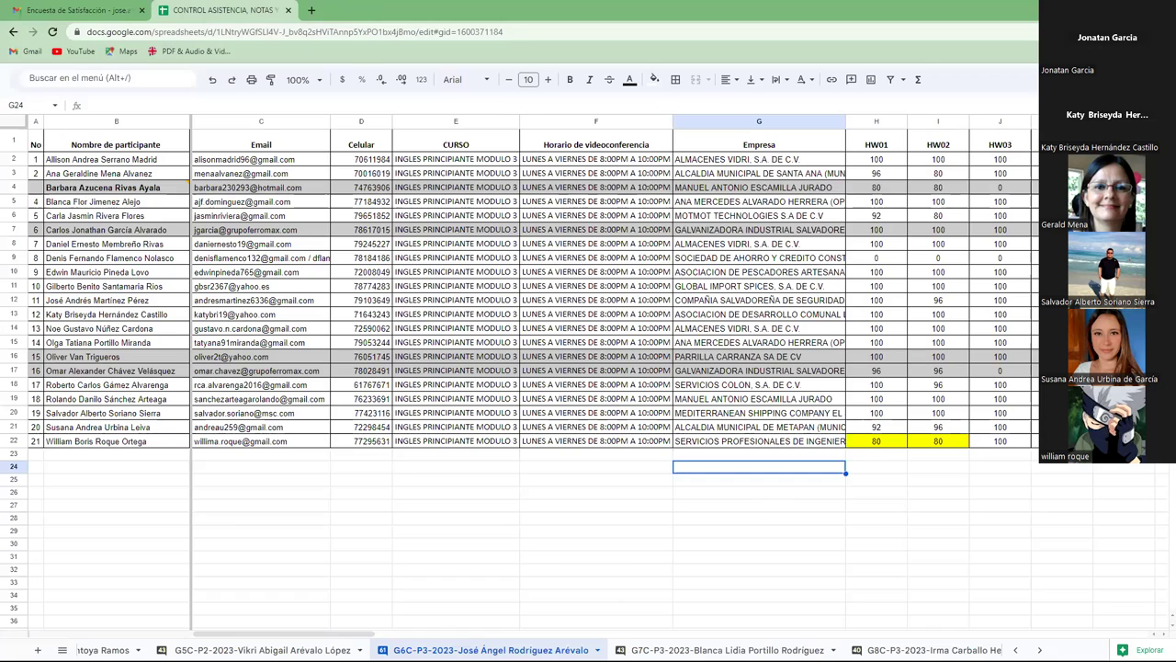
{"action": "left_click_drag", "start_coordinate": [363, 634], "coordinate": [1023, 564]}
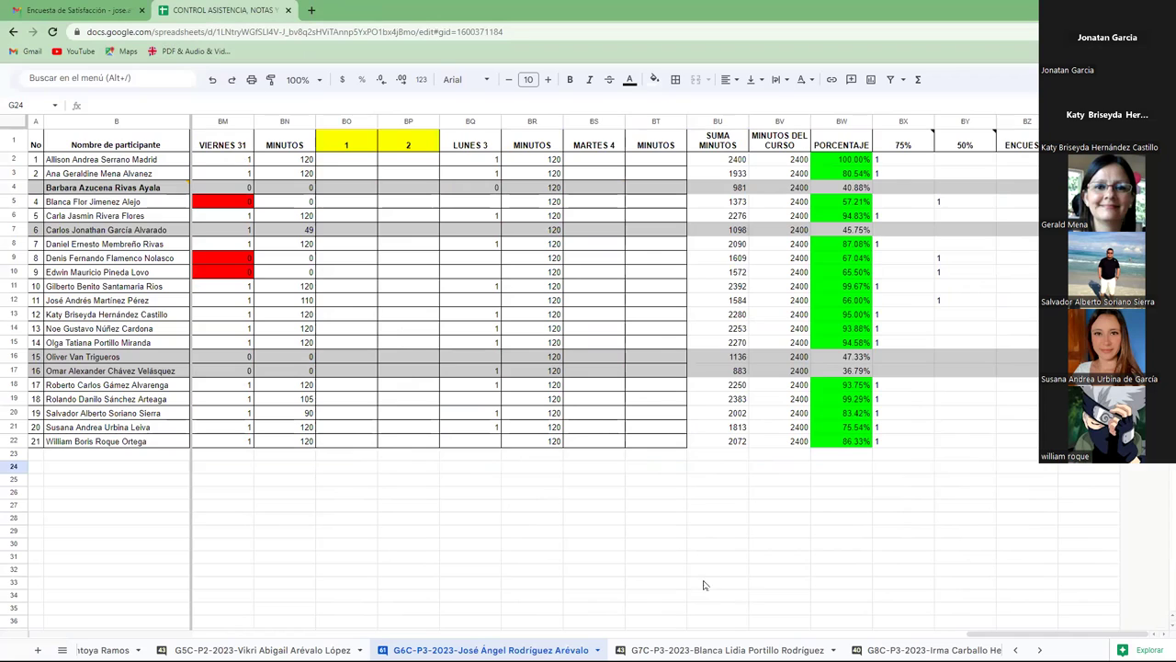
{"action": "left_click", "coordinate": [476, 162]}
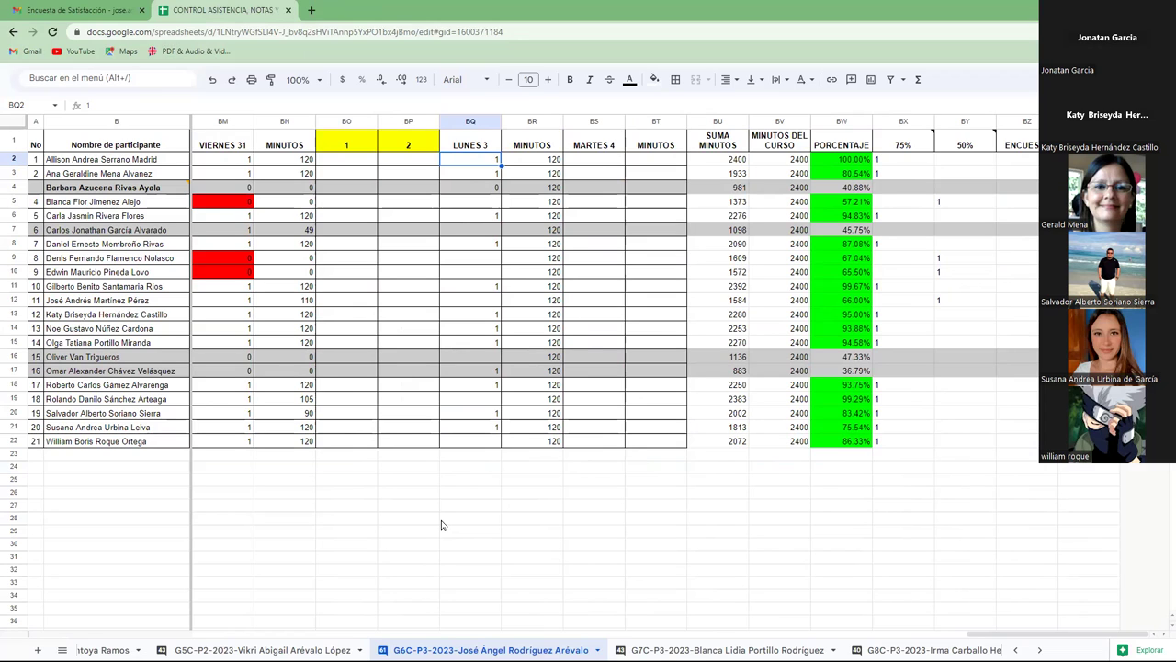
Enter 1 in cell BQ5 to mark participant number 4 present in the LUNES 3 column.
{"action": "key", "text": "Down"}
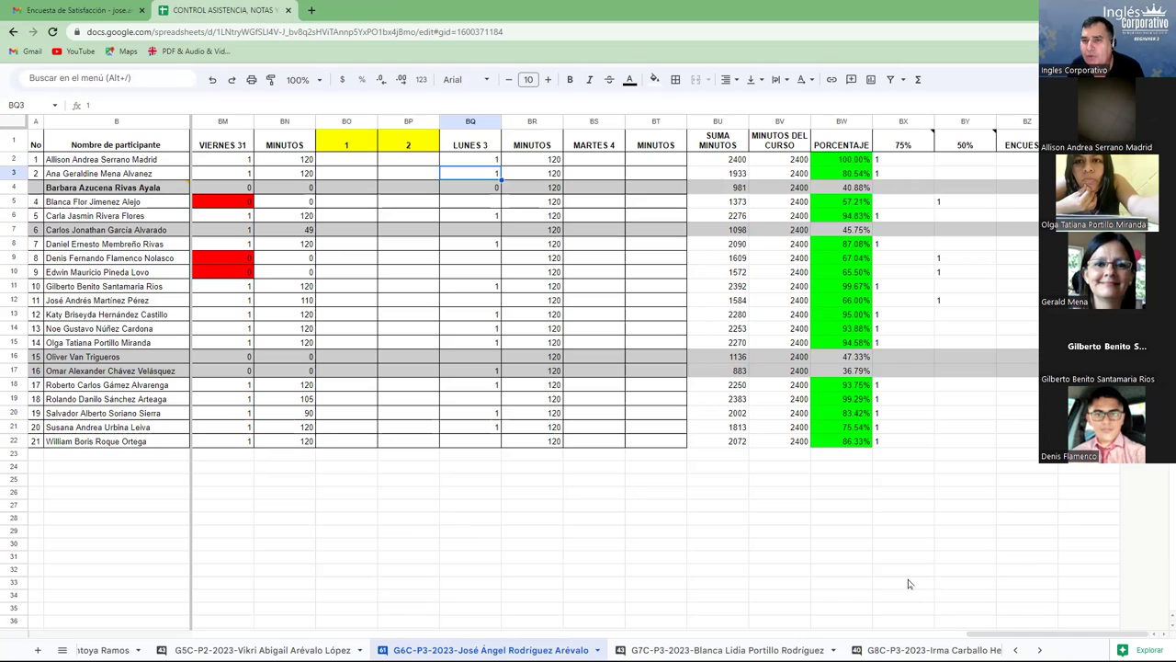
{"action": "key", "text": "Down"}
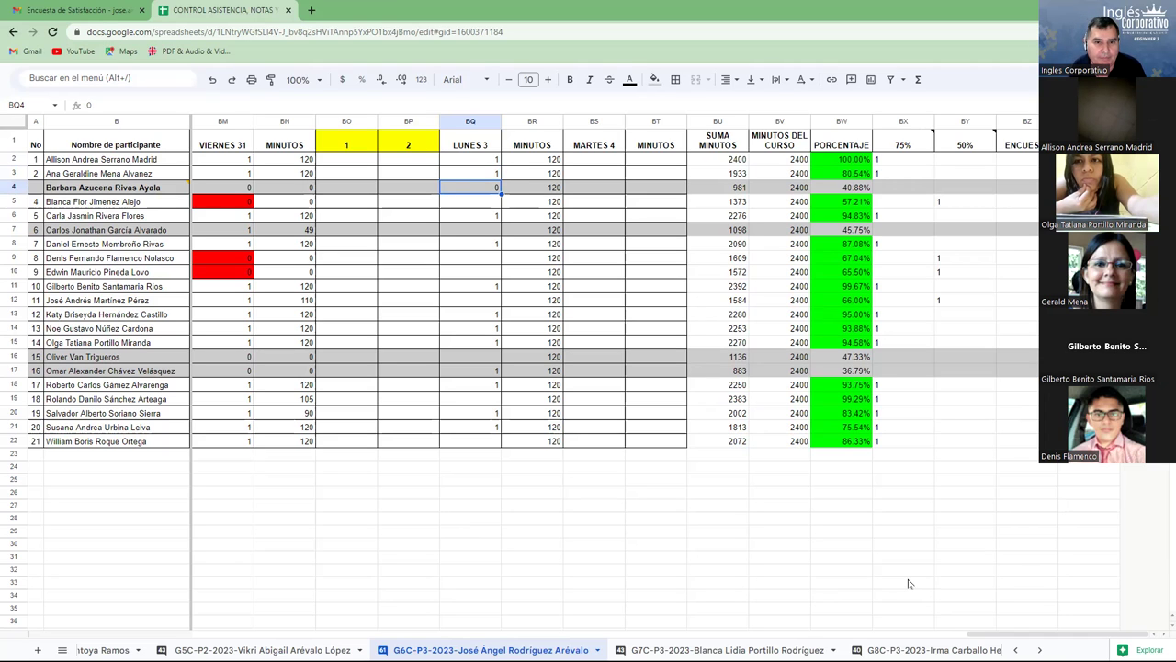
{"action": "key", "text": "Down"}
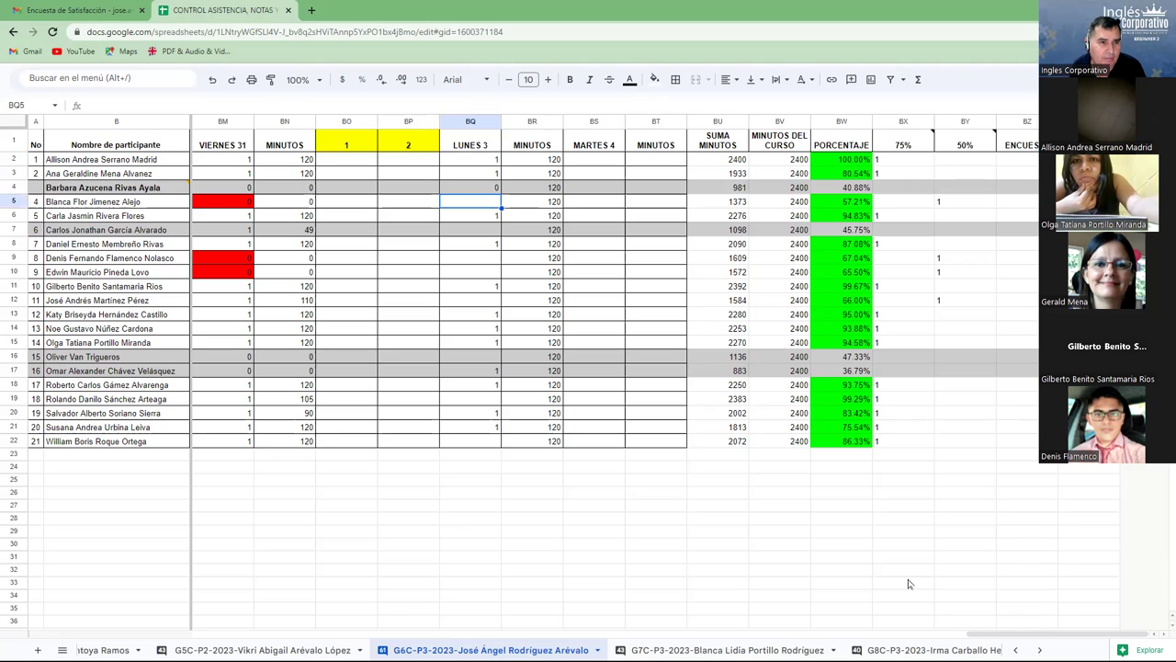
{"action": "type", "text": "1"}
{"action": "key", "text": "Return"}
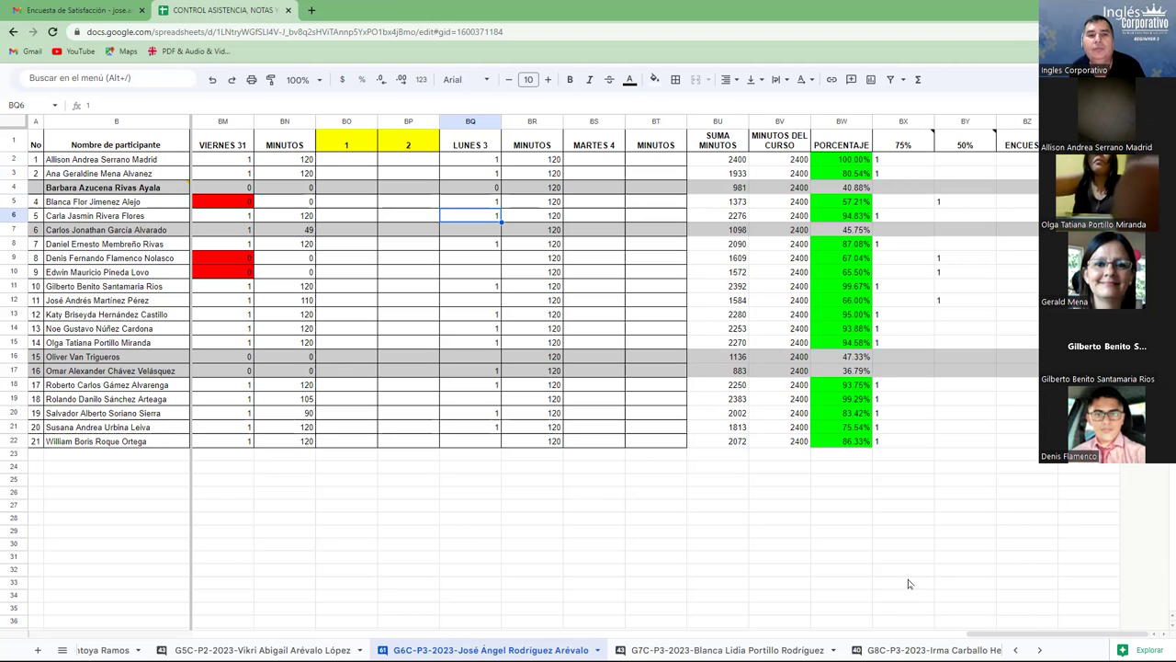
Enter 1 in cell BQ7 to mark participant number 6 present for LUNES 3, and move on to cell BQ9.
{"action": "key", "text": "Return"}
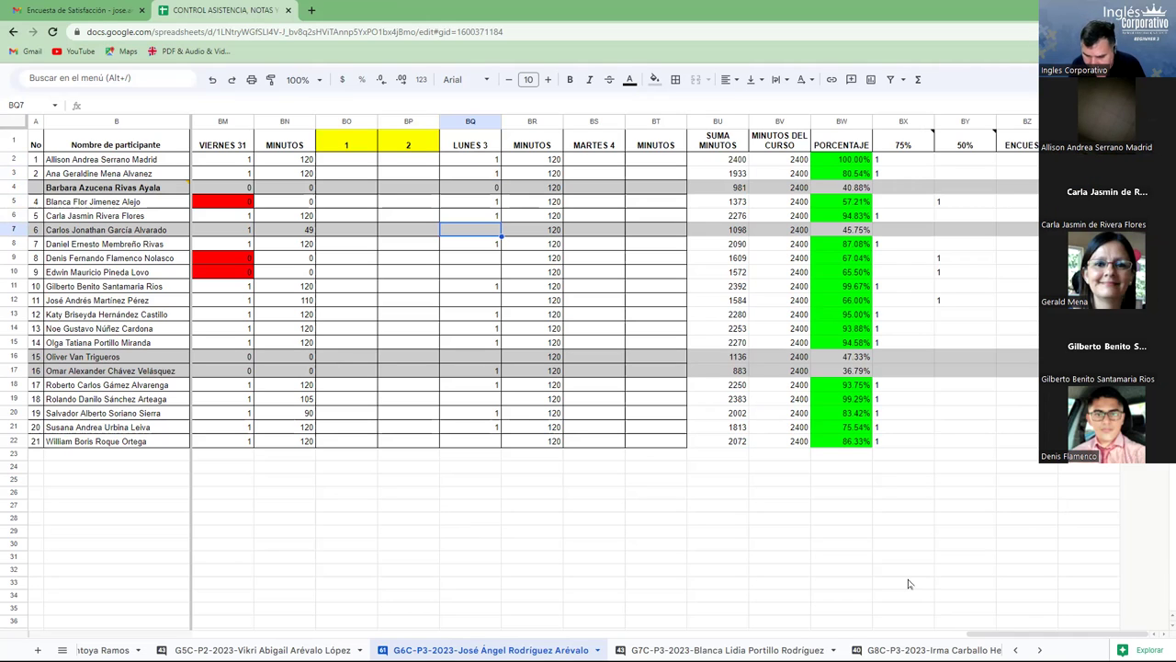
{"action": "type", "text": "1"}
{"action": "key", "text": "Return"}
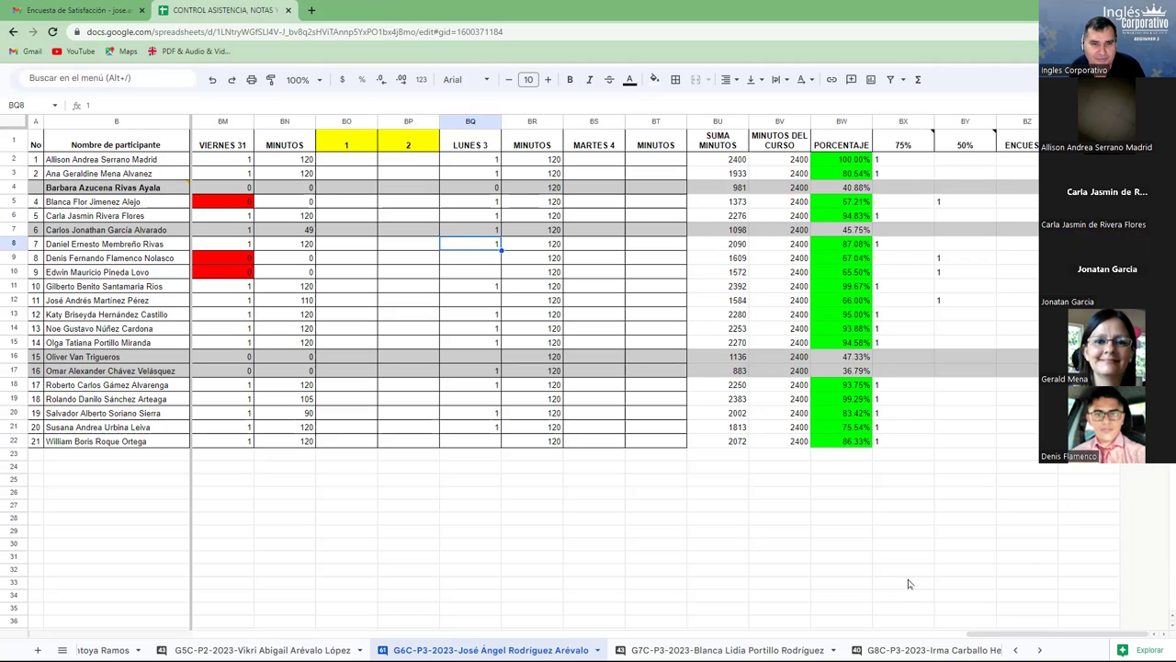
{"action": "key", "text": "Down"}
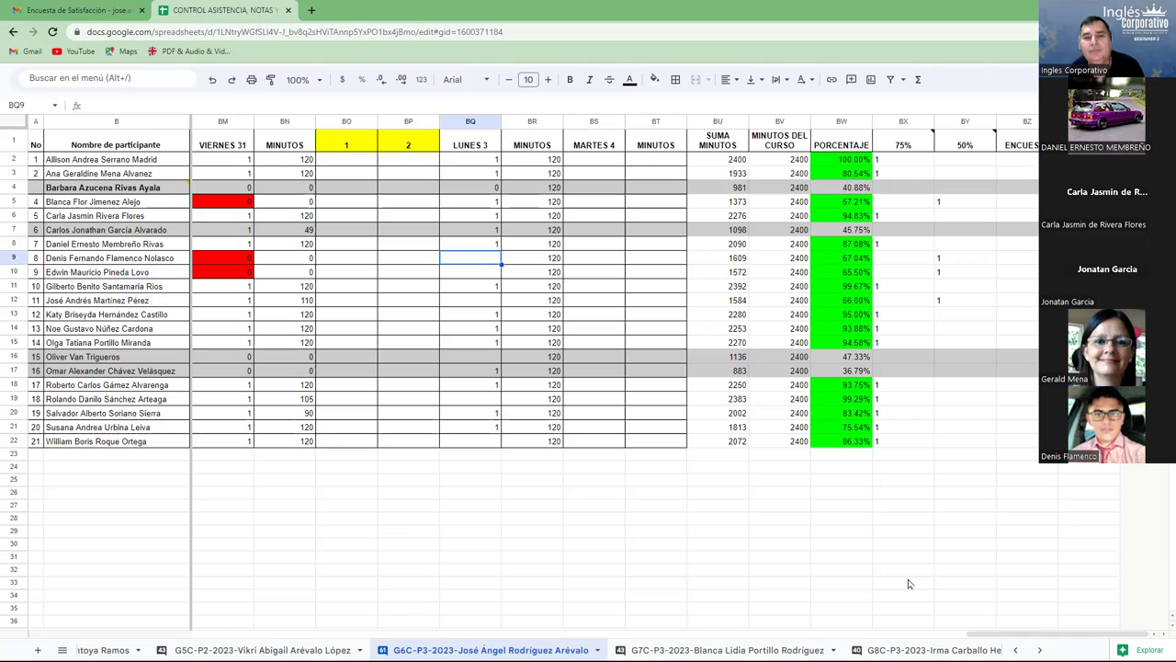
Record LUNES 3 attendance for participants 8 and 9 by entering 1 in cell BQ9 and 0 in cell BQ10.
{"action": "key", "text": "Down"}
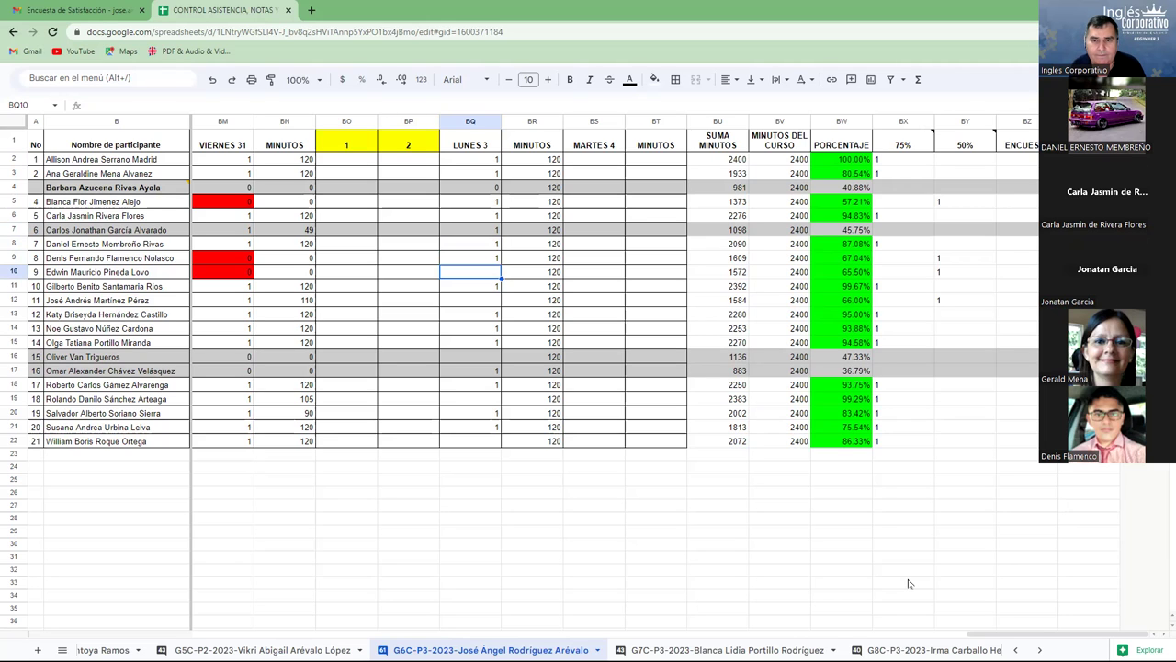
{"action": "type", "text": "0"}
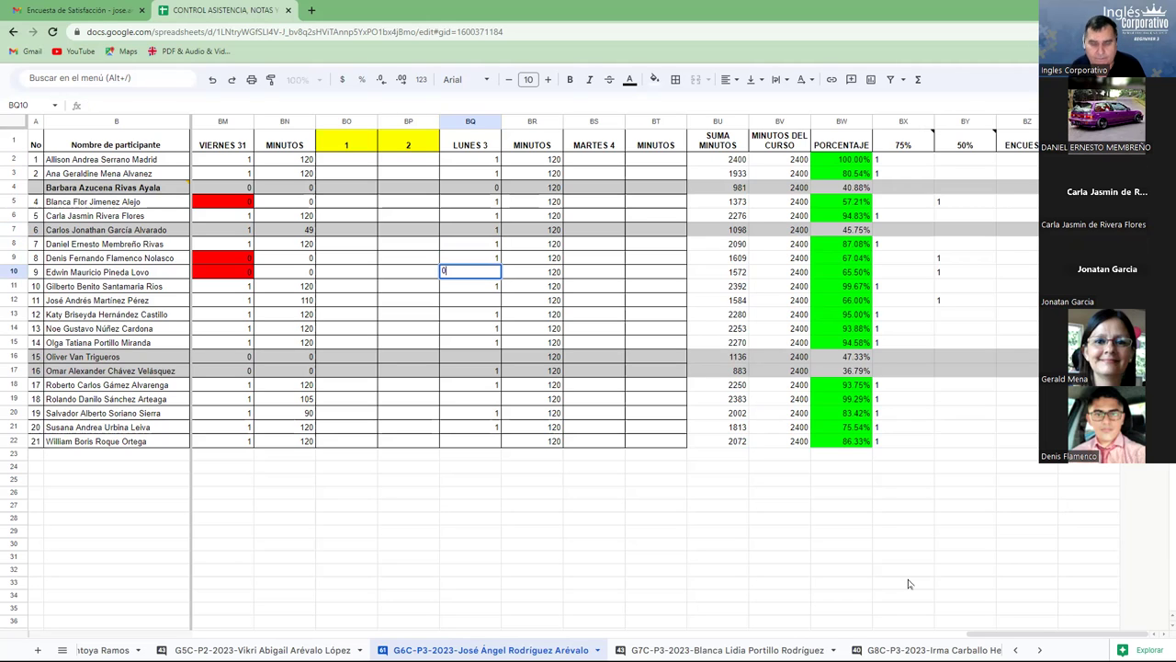
{"action": "key", "text": "Return"}
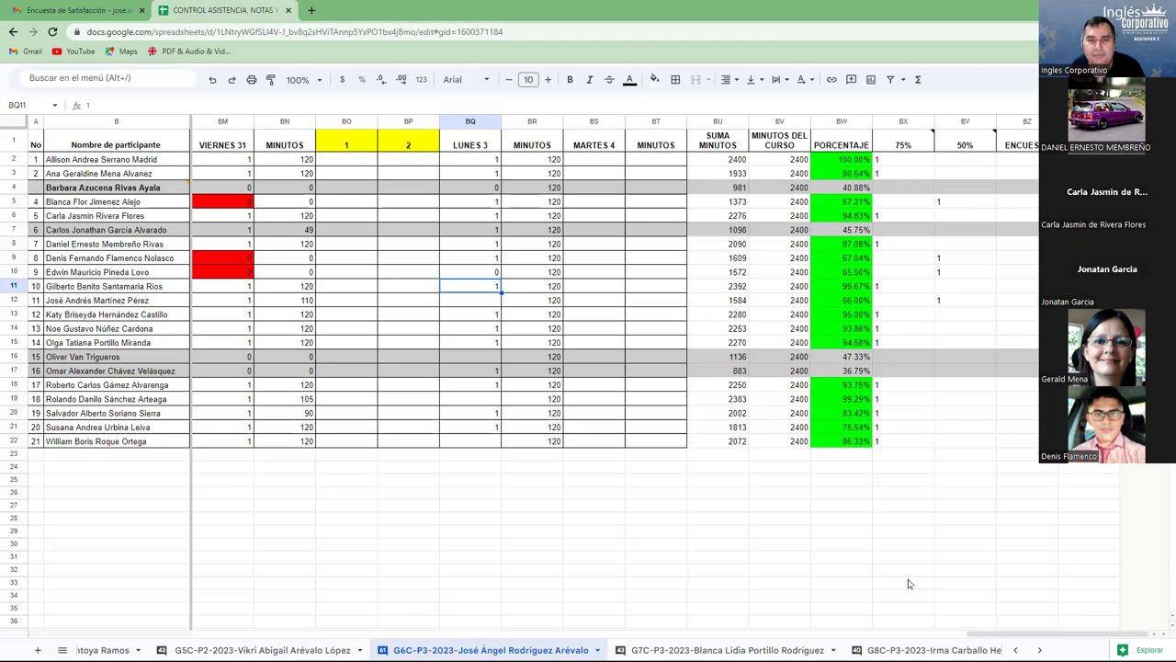
Enter 1 in cell BQ12 to mark participant number 11 present in the LUNES 3 column.
{"action": "key", "text": "Down"}
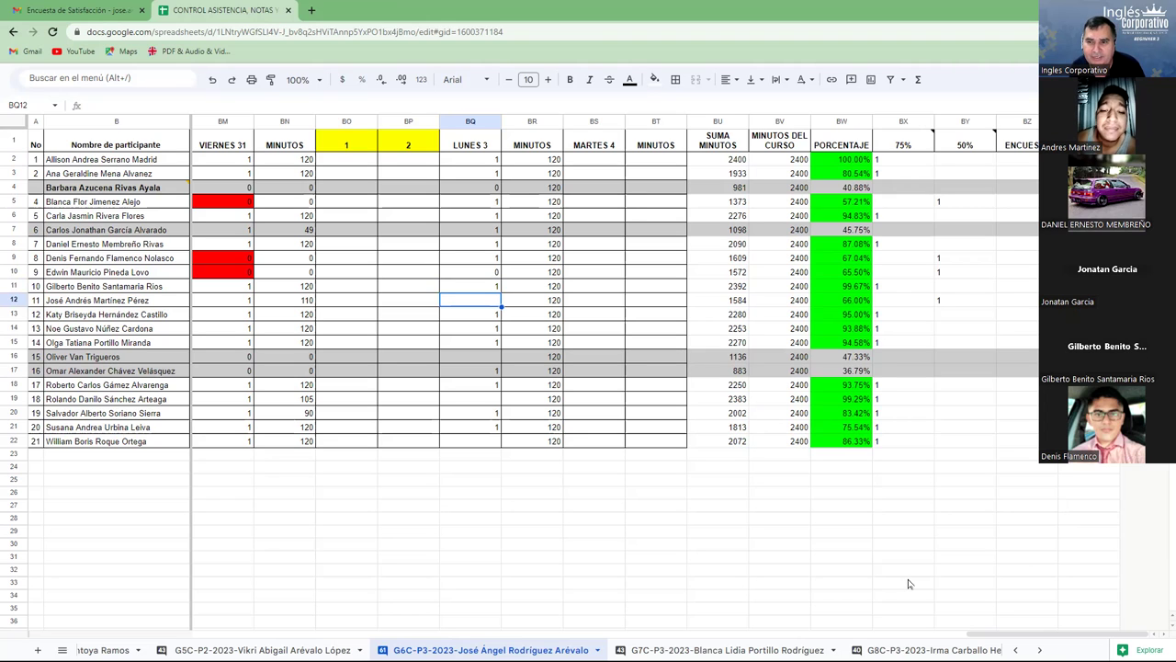
{"action": "type", "text": "1"}
{"action": "key", "text": "Return"}
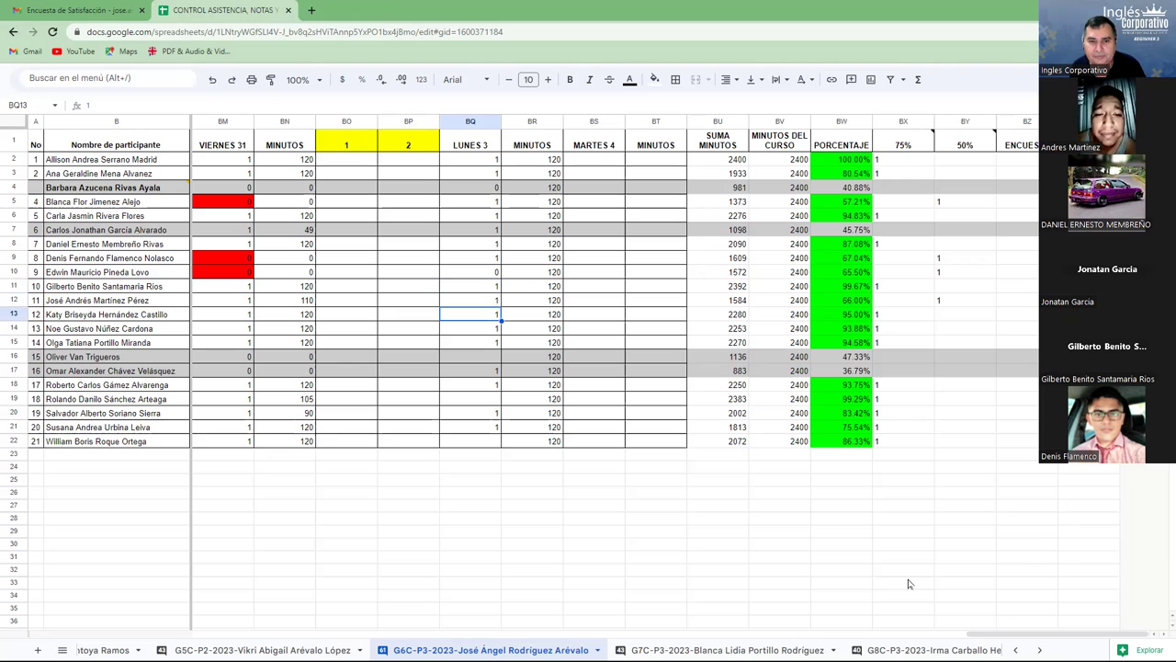
Keep the entries for participants 12 to 14 and enter 1 in cell BQ16 to mark participant number 15 present for LUNES 3.
{"action": "key", "text": "Return"}
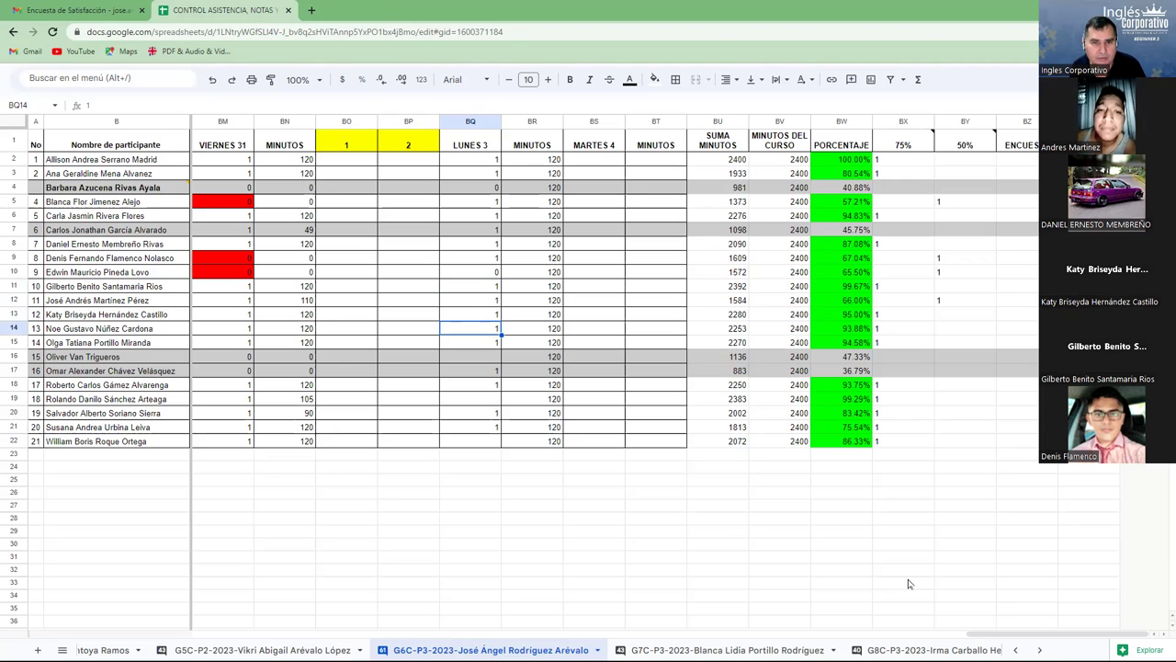
{"action": "key", "text": "Return"}
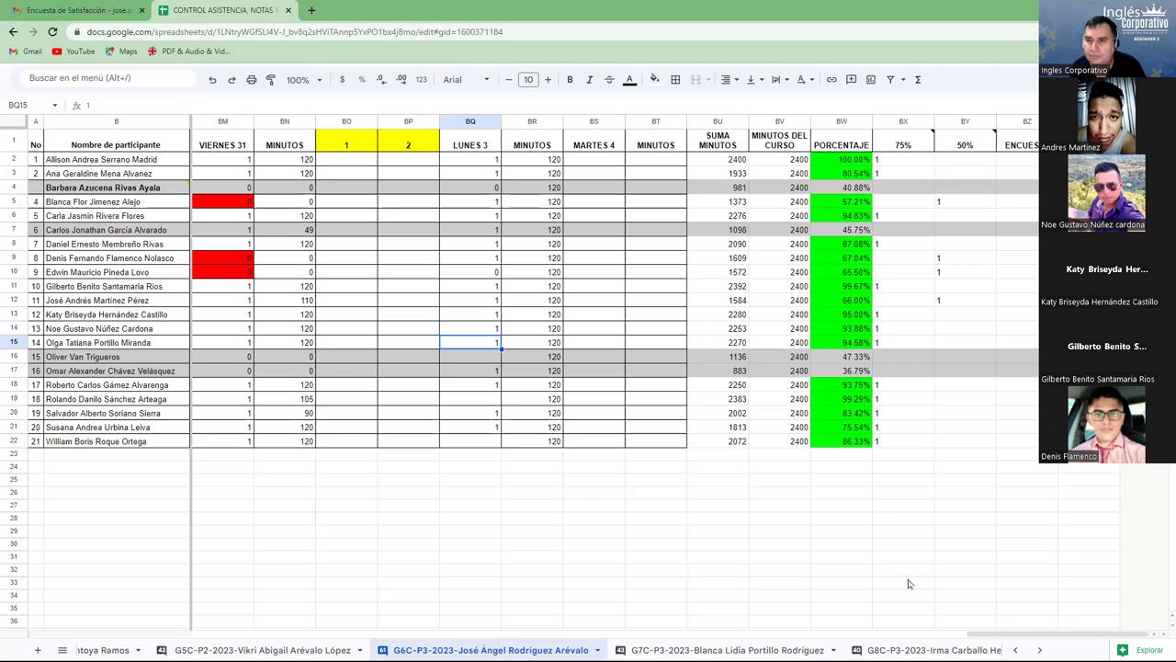
{"action": "key", "text": "Return"}
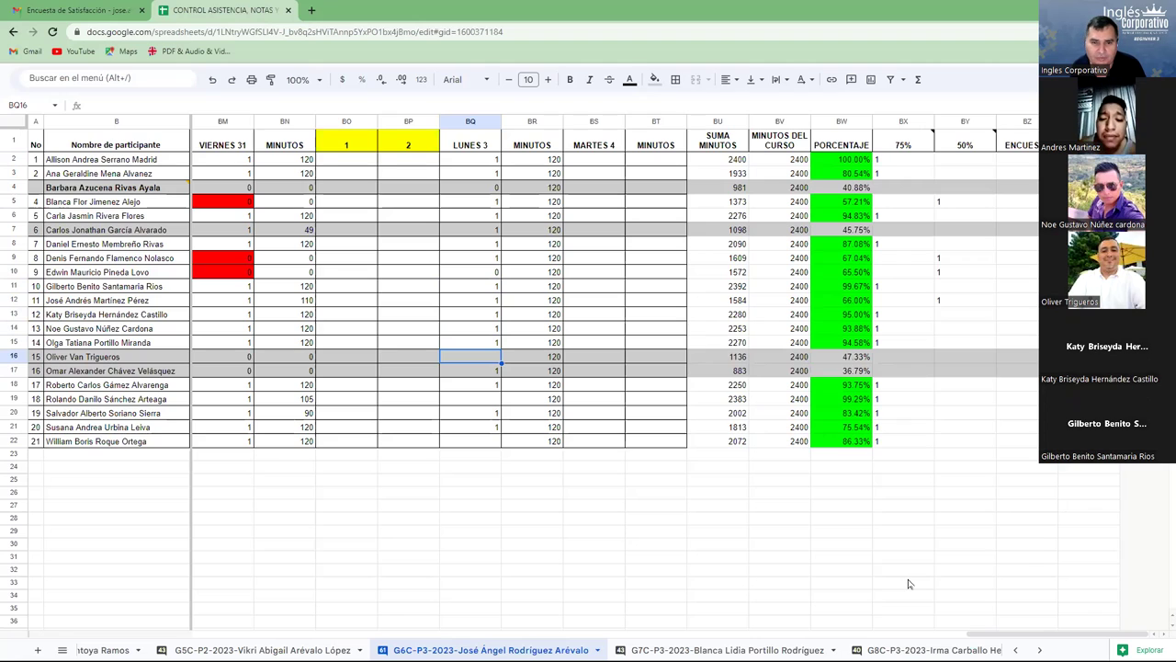
{"action": "type", "text": "1"}
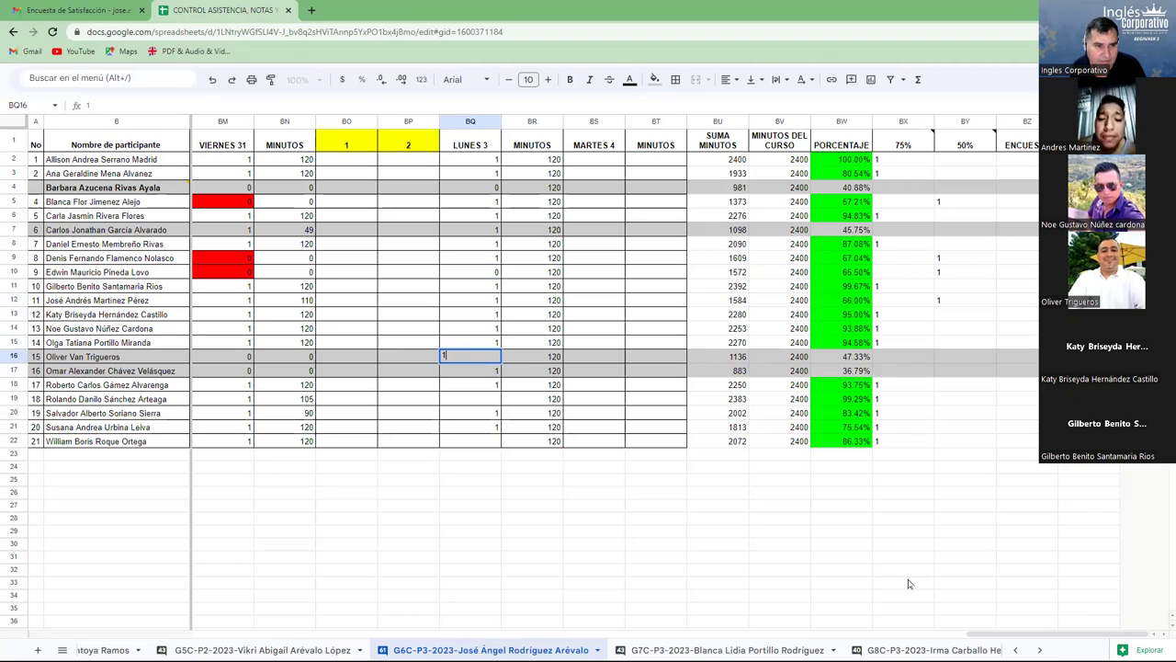
{"action": "key", "text": "Return"}
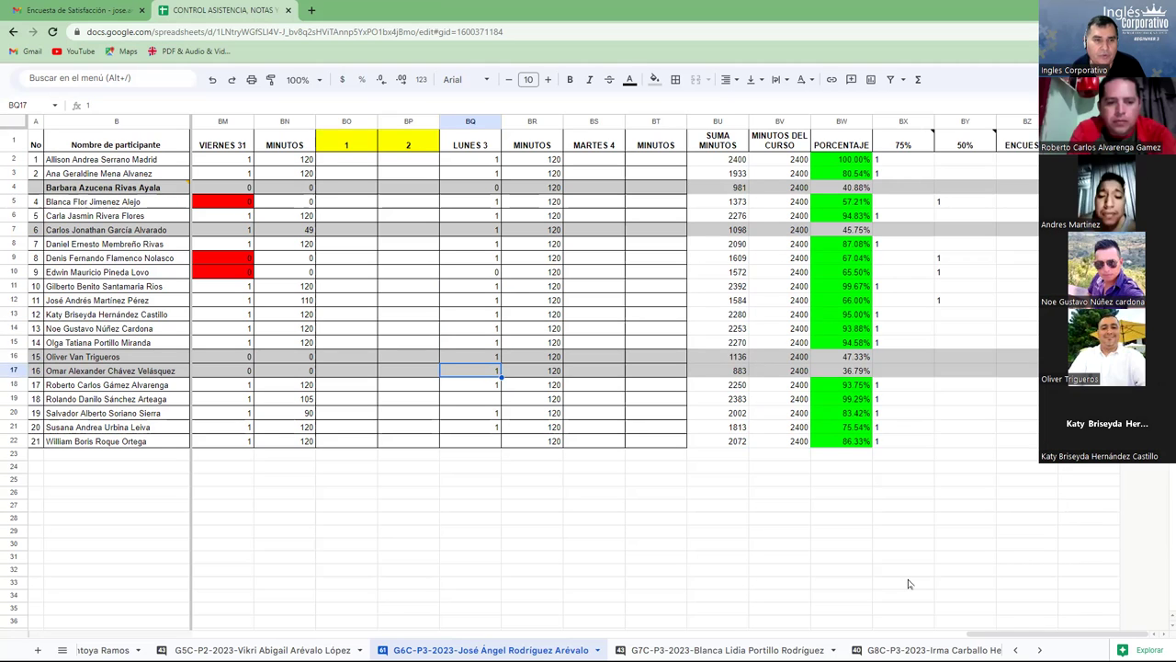
Enter 0 in cell BQ19 to mark participant number 18 absent in the LUNES 3 column.
{"action": "key", "text": "Return"}
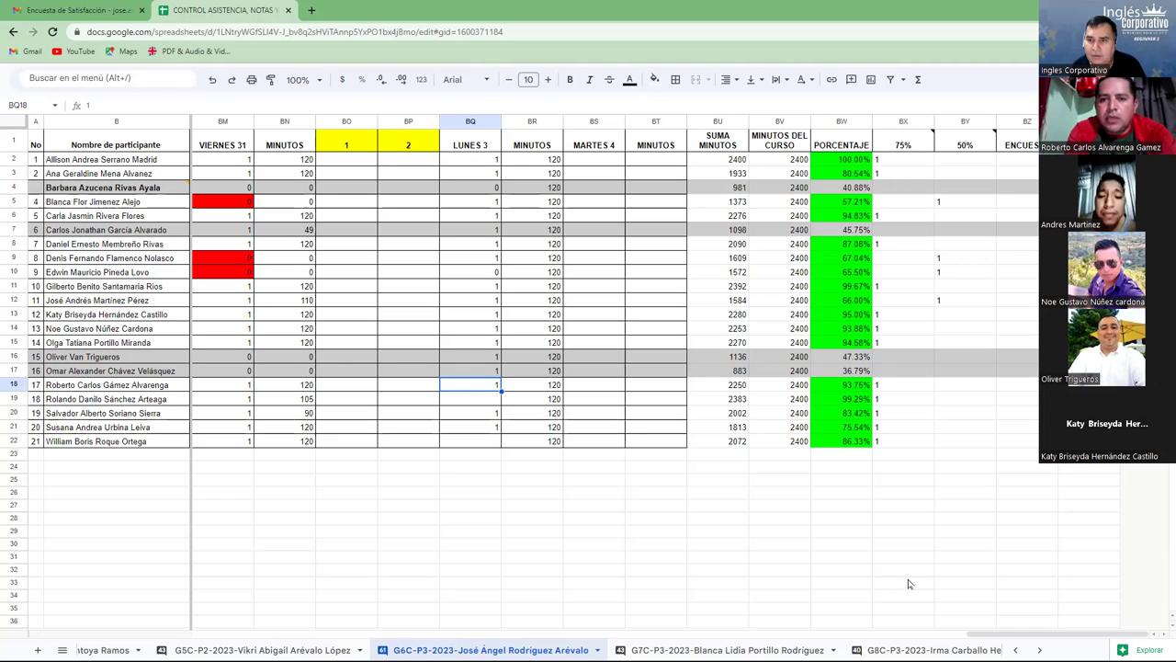
{"action": "key", "text": "Down"}
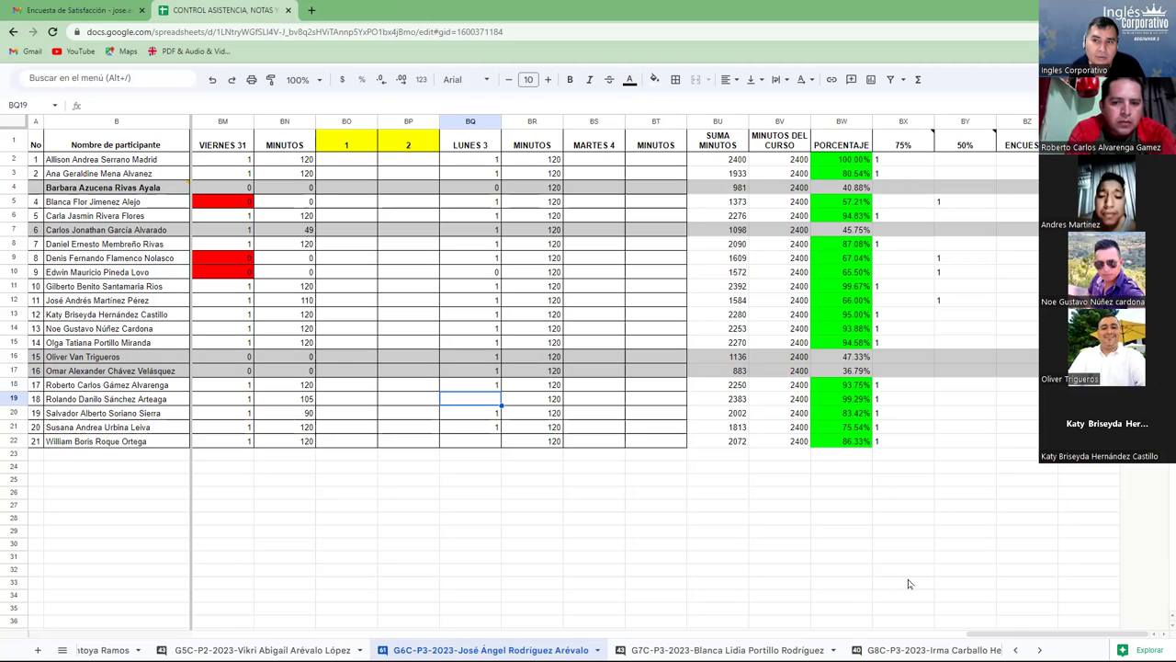
{"action": "type", "text": "0"}
{"action": "key", "text": "Return"}
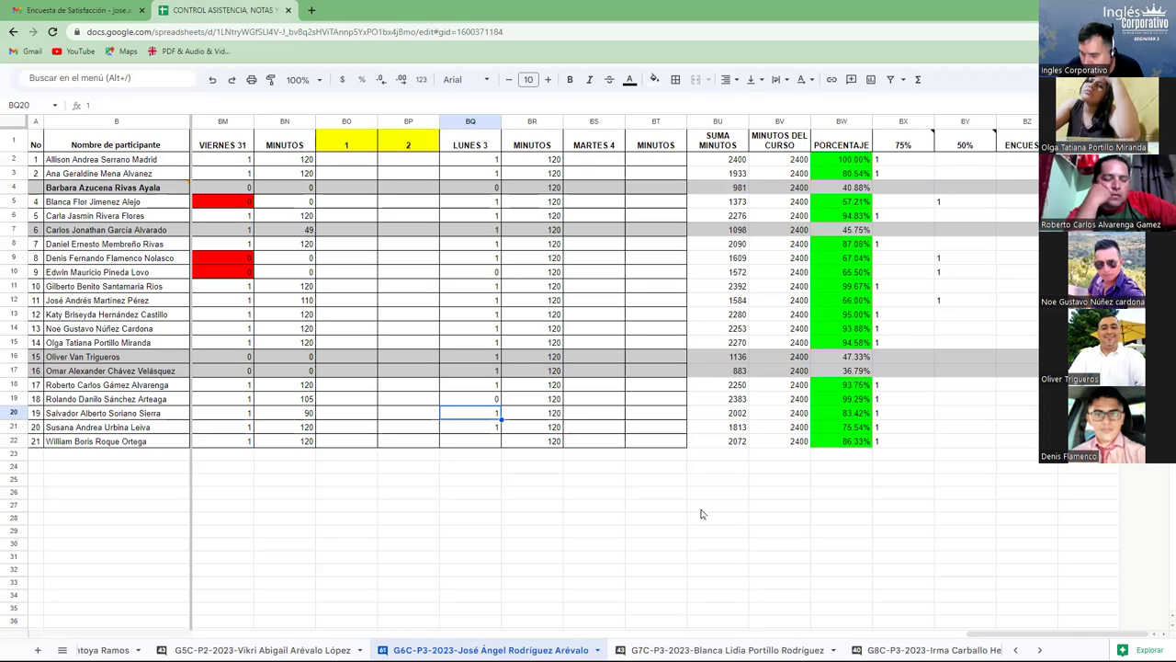
Enter 1 in cell BQ22 to mark participant number 21 present for LUNES 3, and go back to the homework and final grade columns.
{"action": "left_click", "coordinate": [477, 428]}
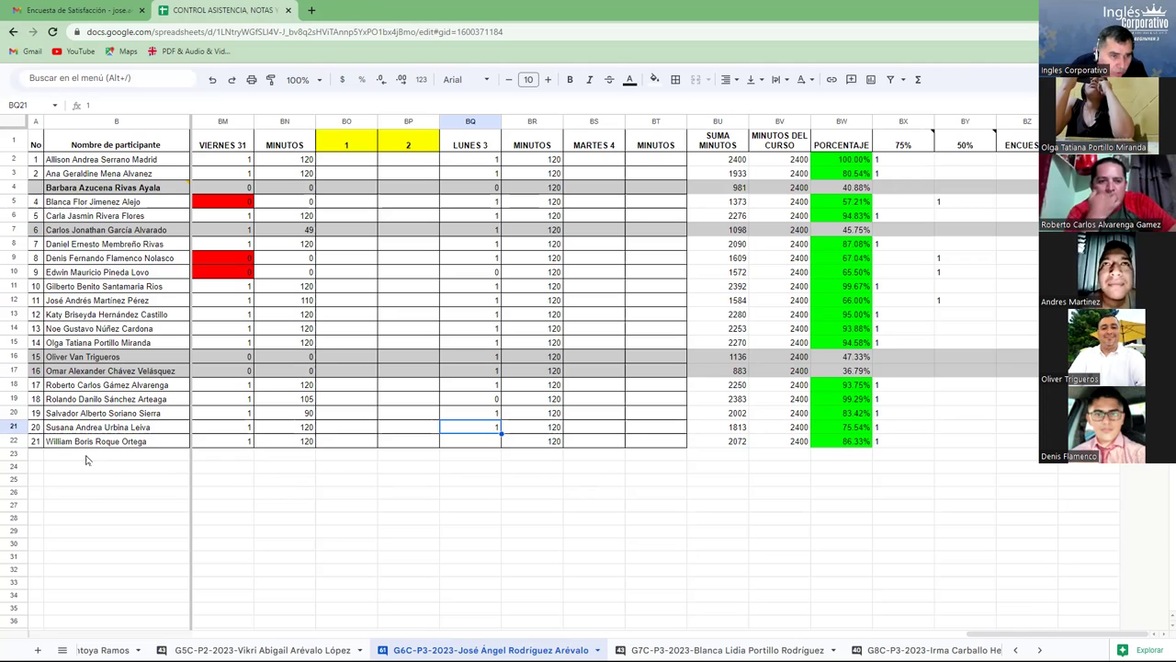
{"action": "left_click", "coordinate": [474, 445]}
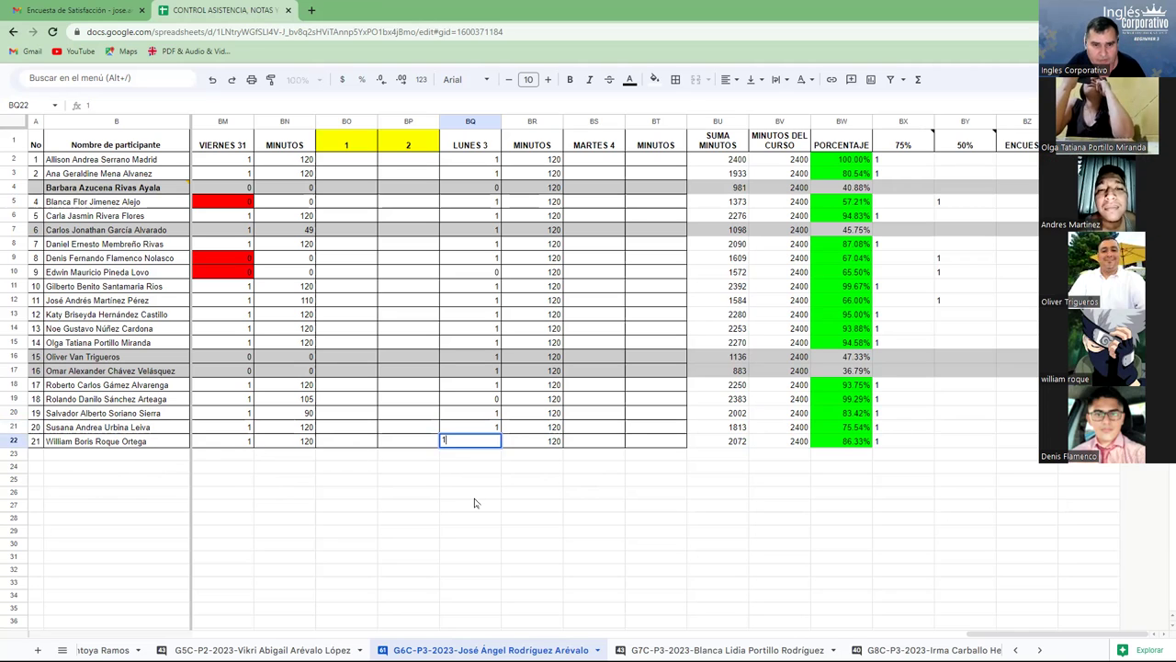
{"action": "left_click", "coordinate": [483, 479]}
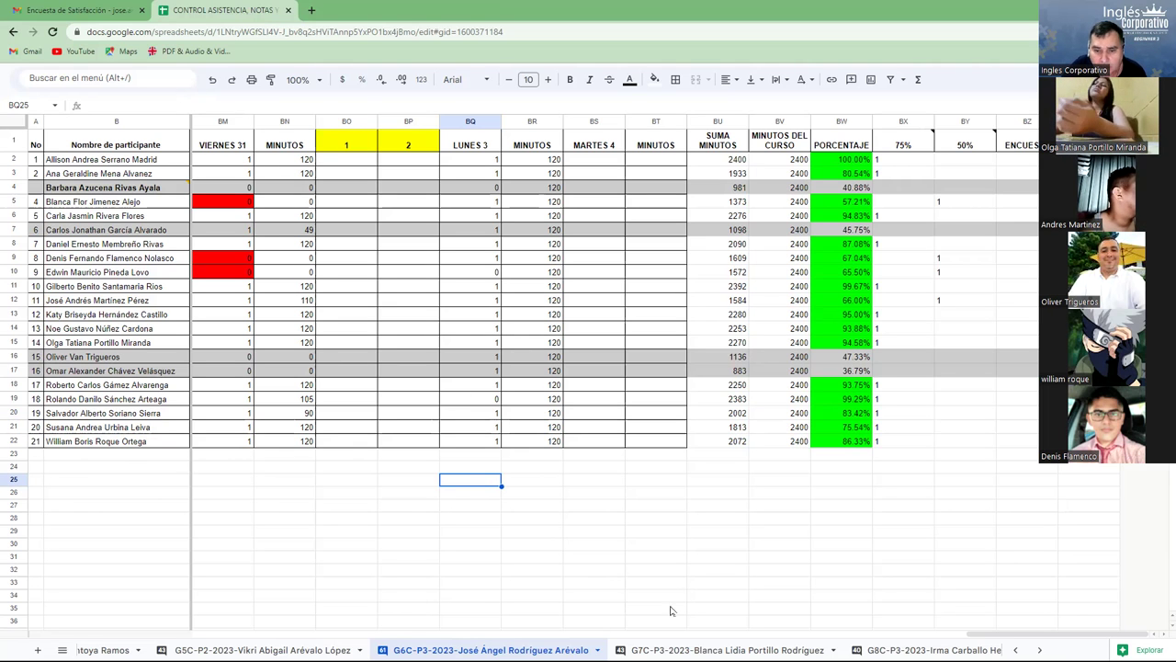
{"action": "left_click_drag", "start_coordinate": [995, 636], "coordinate": [354, 611]}
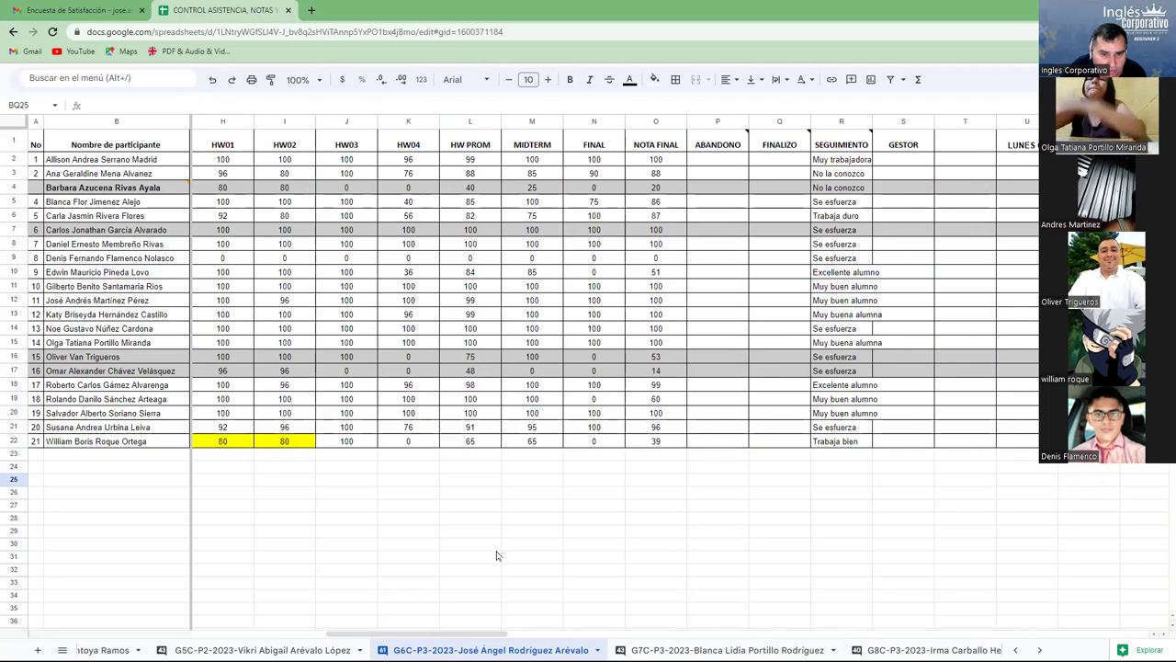
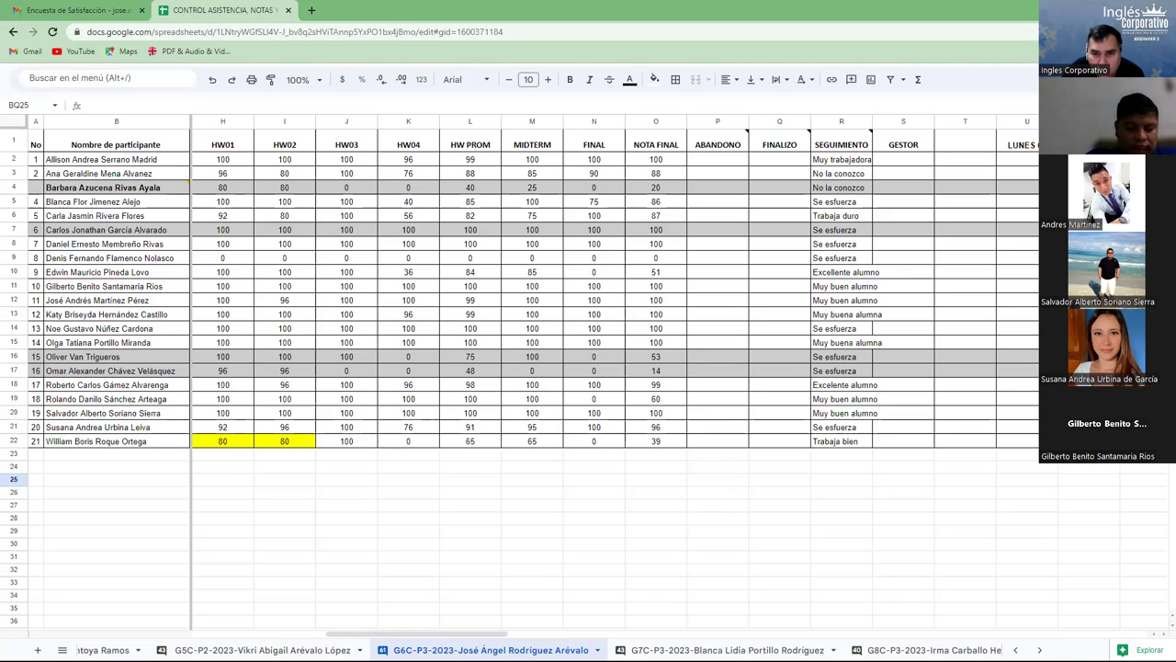
Switch to the class presentation in Foxit PDF Reader and go past the practice conversation to the "Complete with the correct verbs." exercise on page 11.
{"action": "key", "text": "alt+Tab"}
{"action": "scroll", "coordinate": [908, 489], "scroll_direction": "down", "scroll_amount": 7}
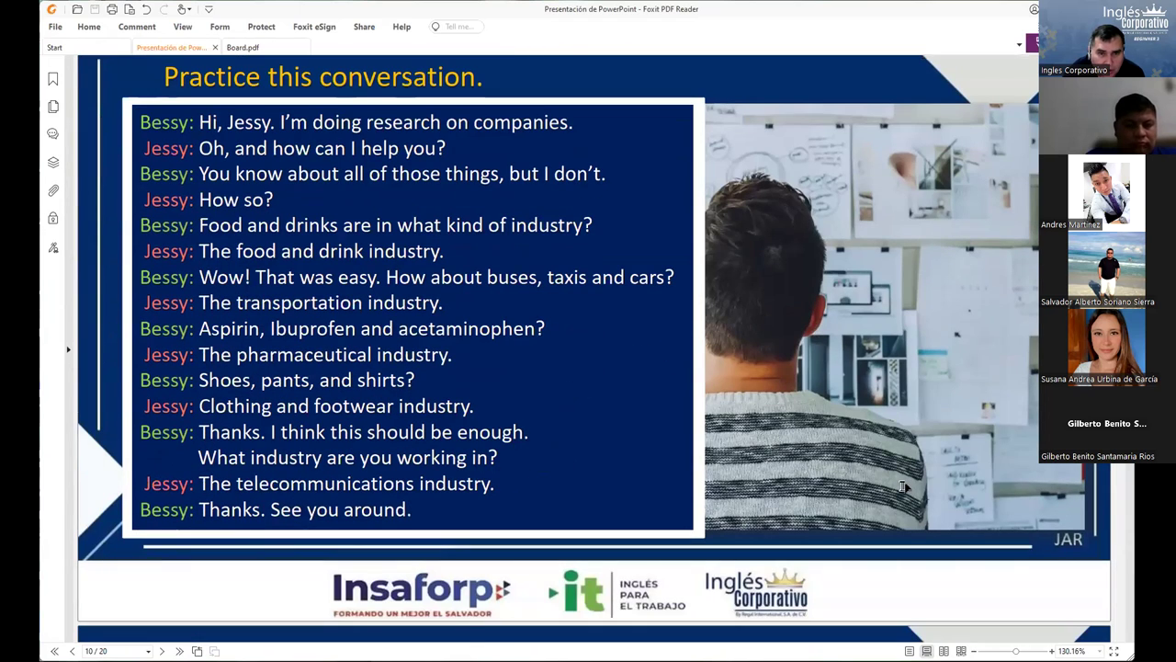
{"action": "scroll", "coordinate": [906, 488], "scroll_direction": "up", "scroll_amount": 1}
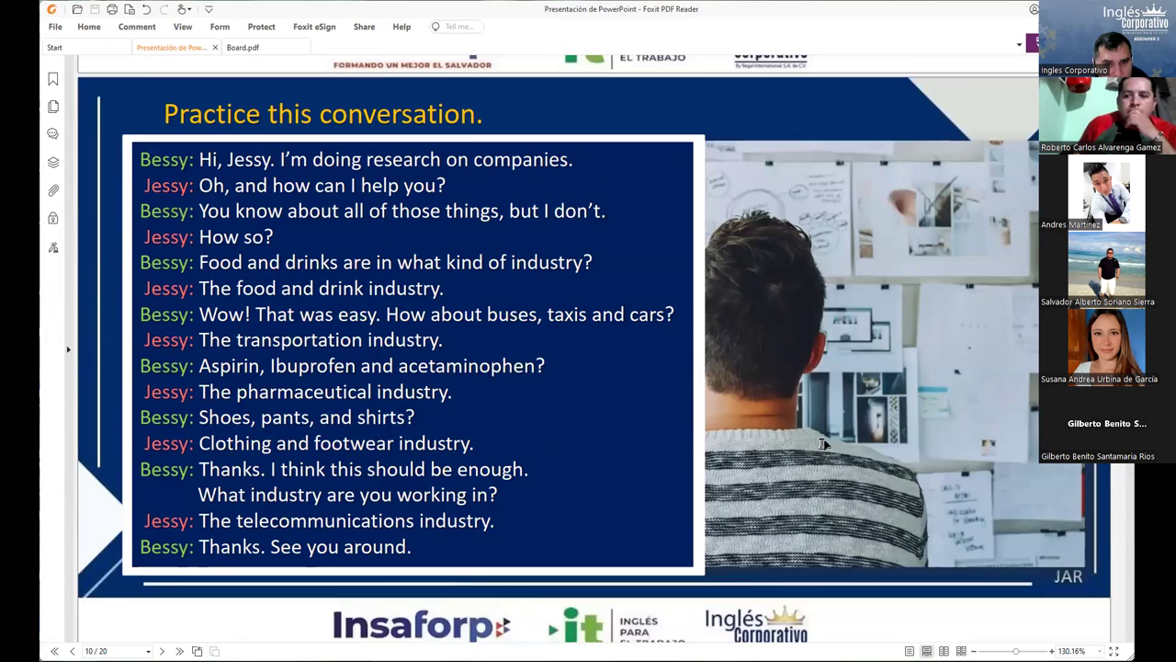
{"action": "scroll", "coordinate": [825, 443], "scroll_direction": "up", "scroll_amount": 1}
{"action": "scroll", "coordinate": [761, 443], "scroll_direction": "down", "scroll_amount": 5}
{"action": "scroll", "coordinate": [761, 443], "scroll_direction": "down", "scroll_amount": 11}
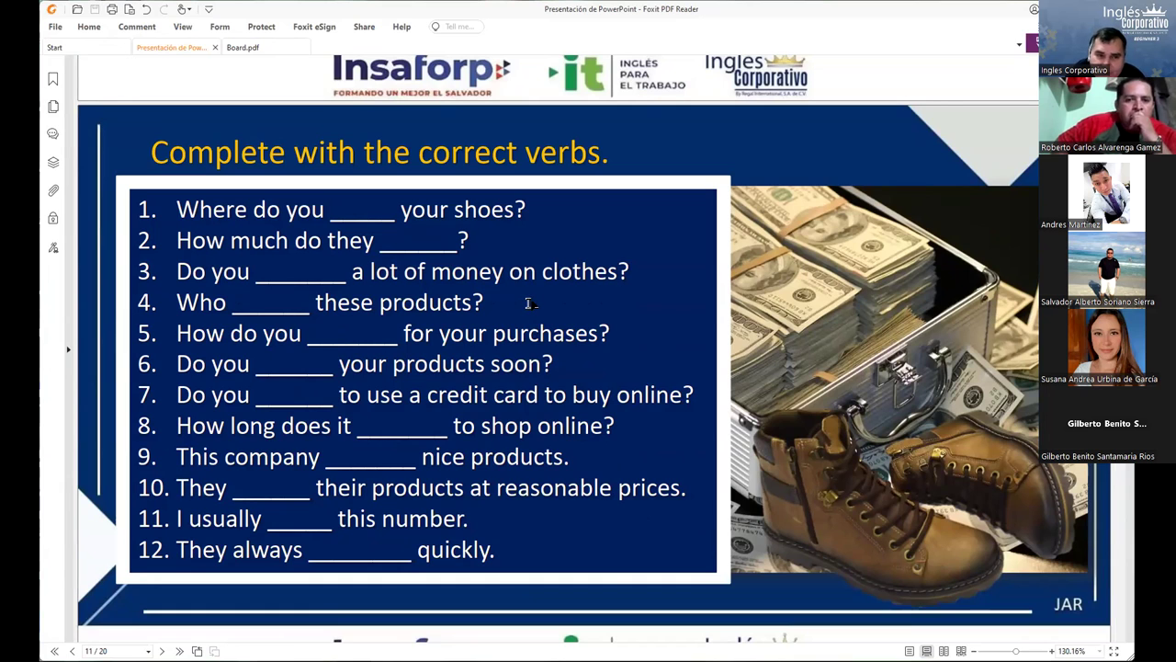
{"action": "scroll", "coordinate": [555, 270], "scroll_direction": "down", "scroll_amount": 1}
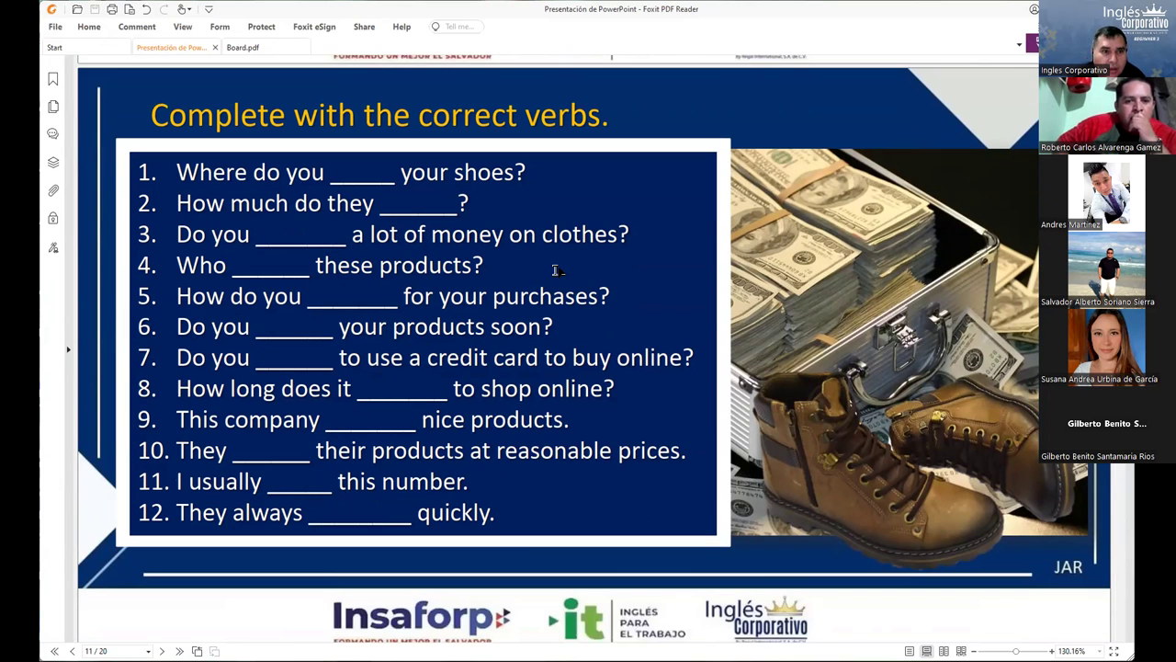
{"action": "scroll", "coordinate": [555, 269], "scroll_direction": "up", "scroll_amount": 1}
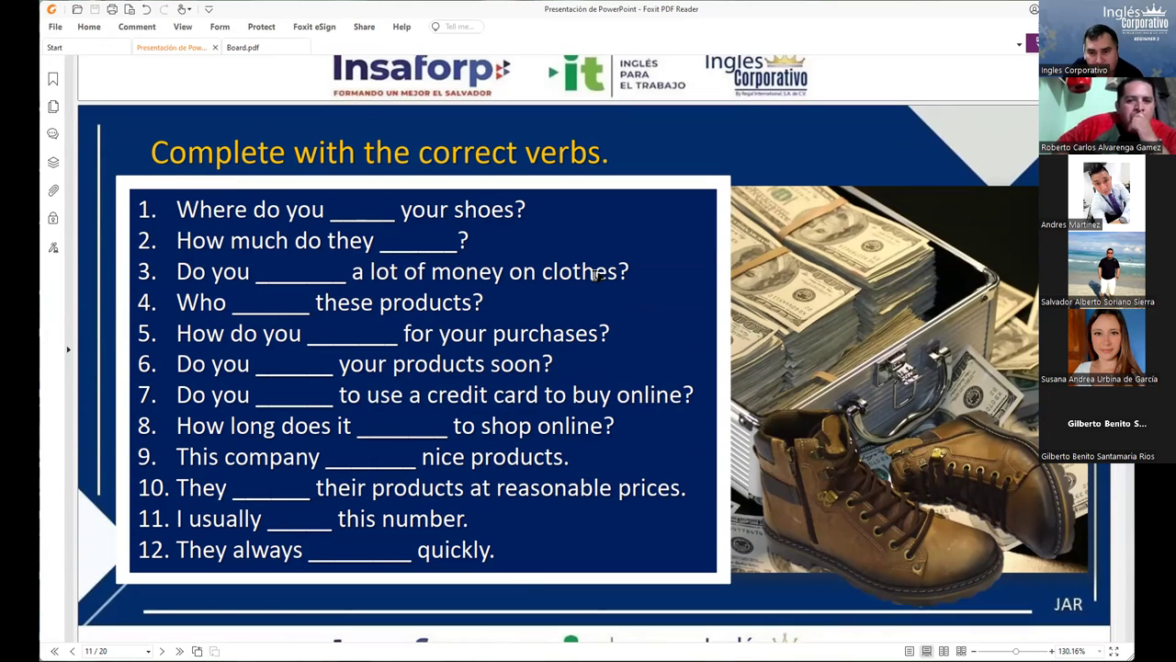